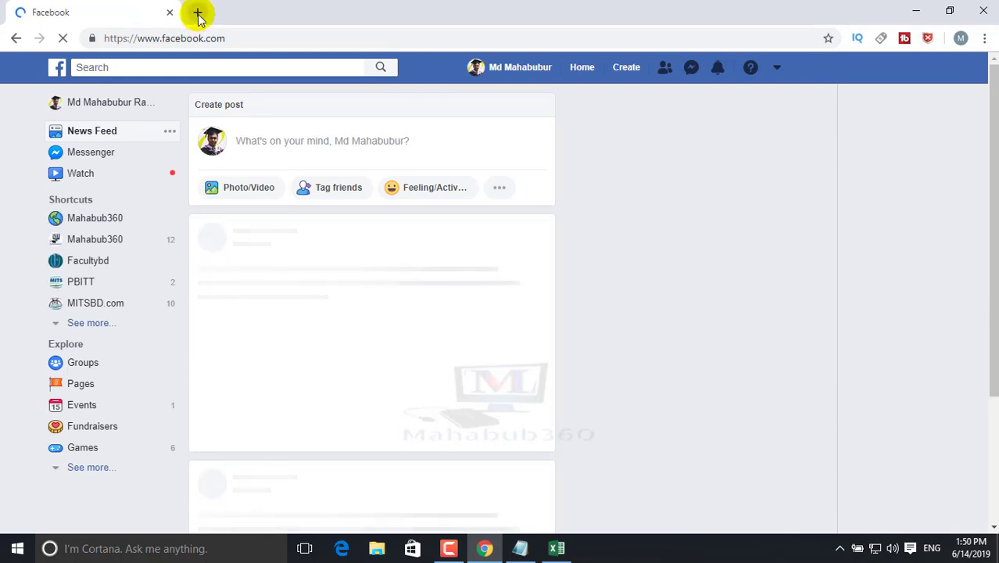
Open youtube.com in a new browser tab to check access, and close the YouTube and Facebook tabs.
click(197, 11)
text(y)
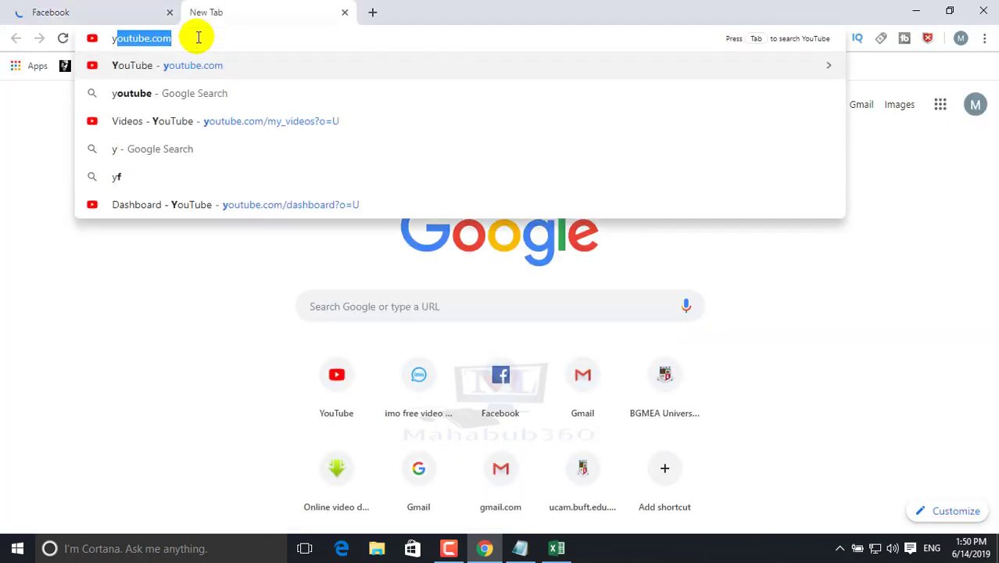
key(Return)
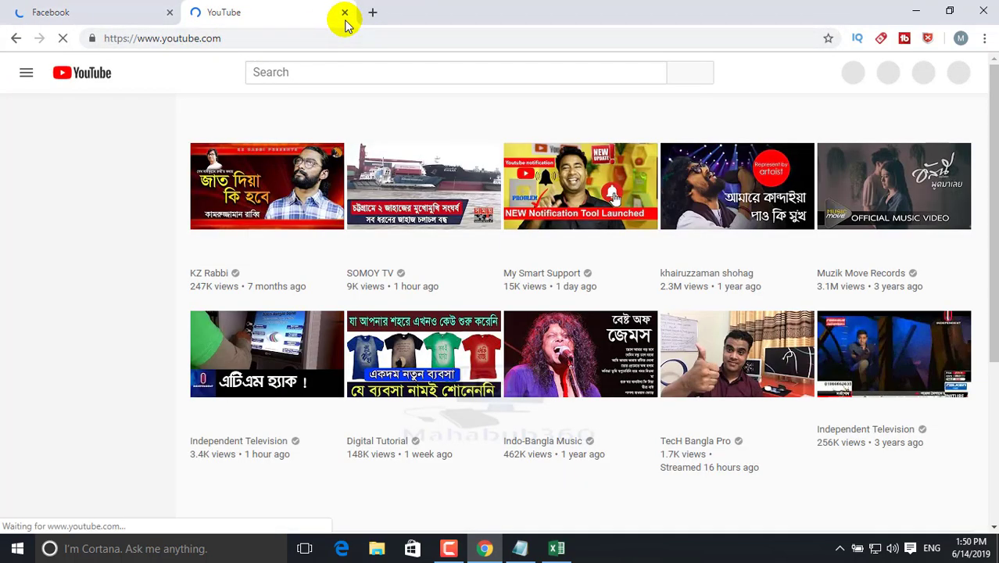
key(ctrl+w)
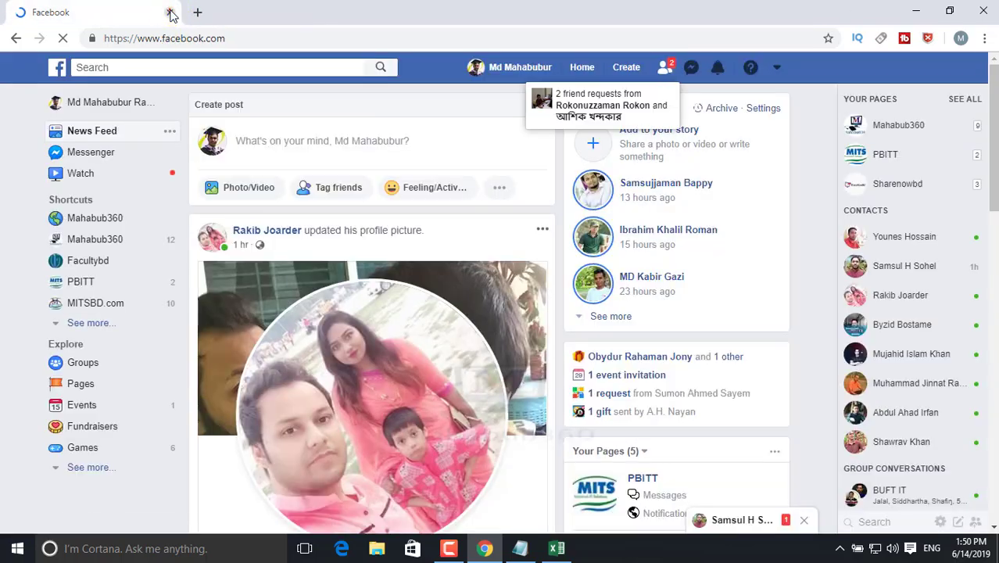
click(170, 12)
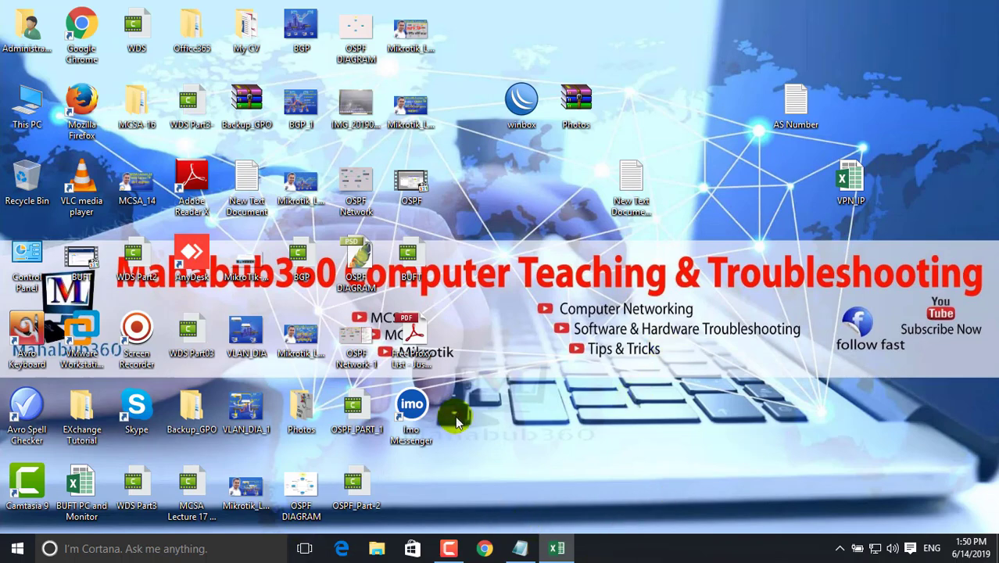
Run winbox from the desktop and connect to the MikroTik router with the saved login.
double_click(521, 100)
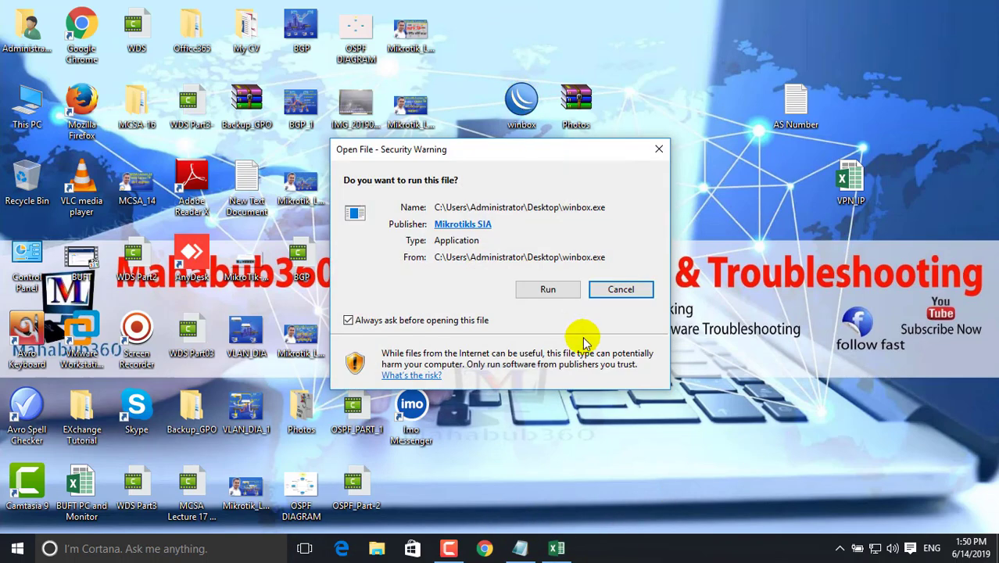
click(551, 289)
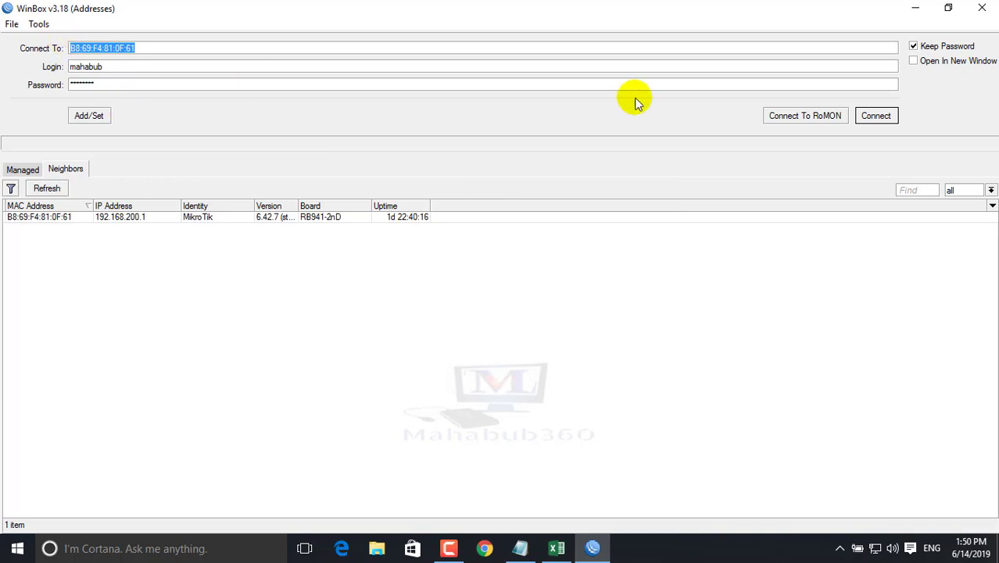
click(875, 116)
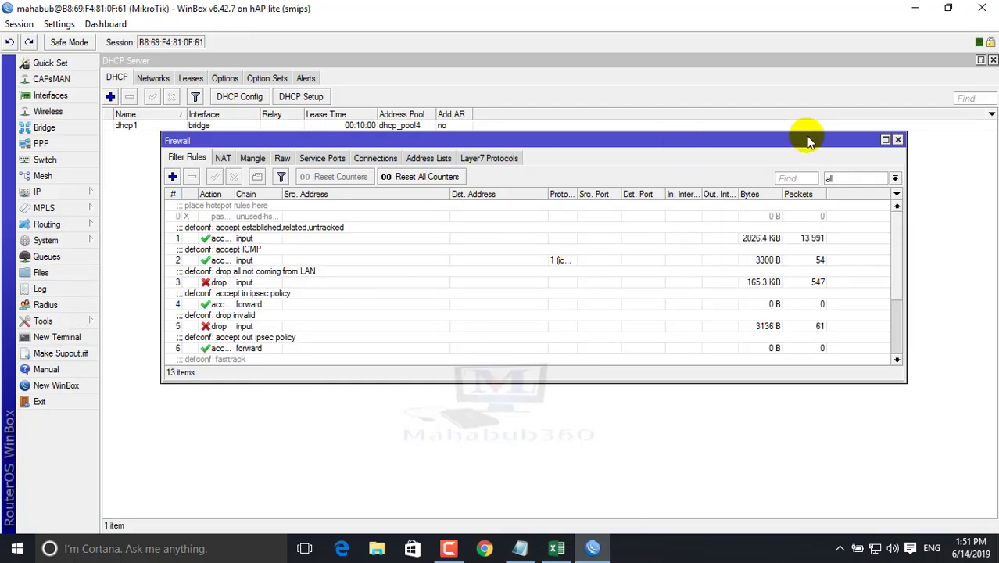
Close the open Firewall window, reopen the router's IP firewall settings and display the Layer7 protocols.
click(903, 142)
click(898, 140)
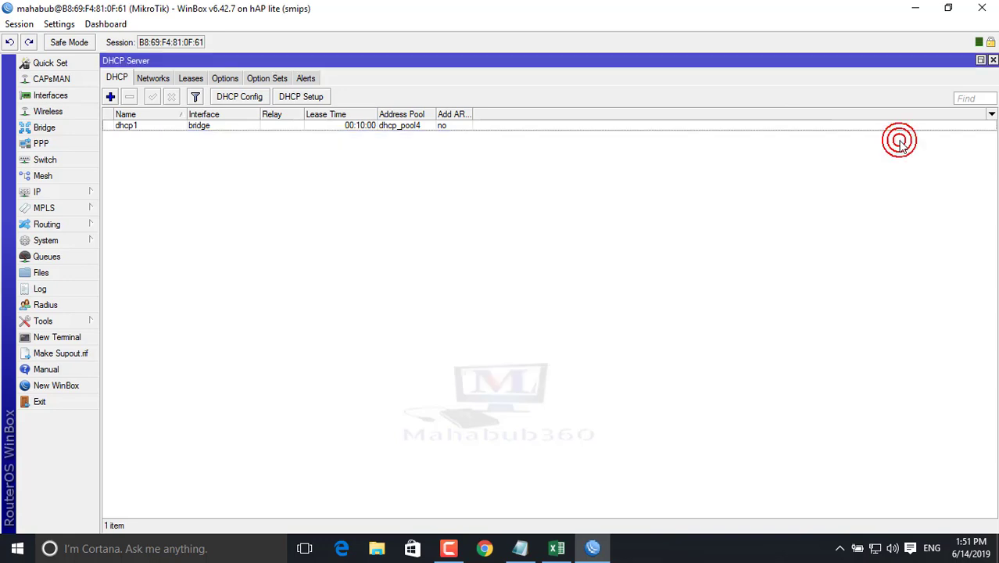
click(71, 187)
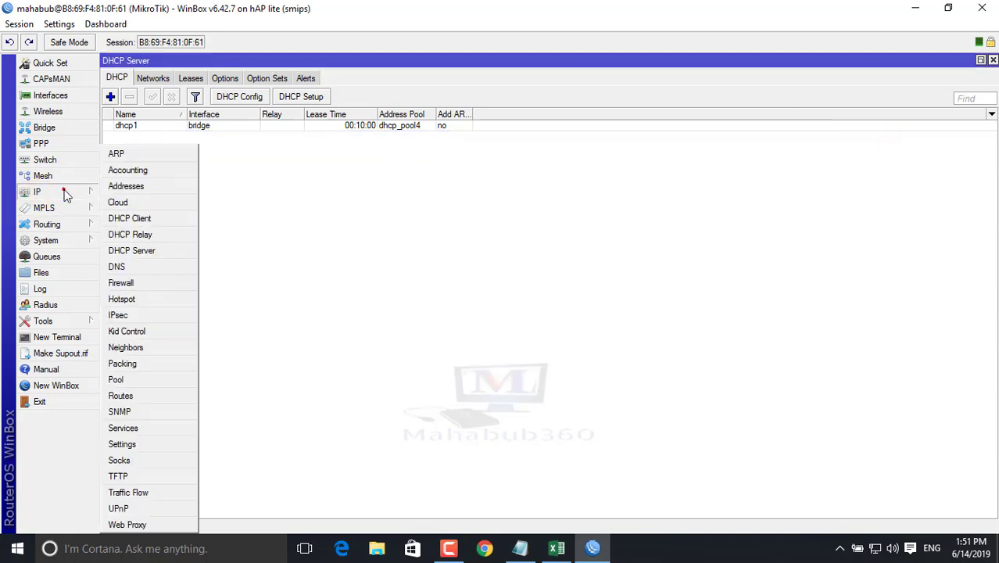
click(117, 283)
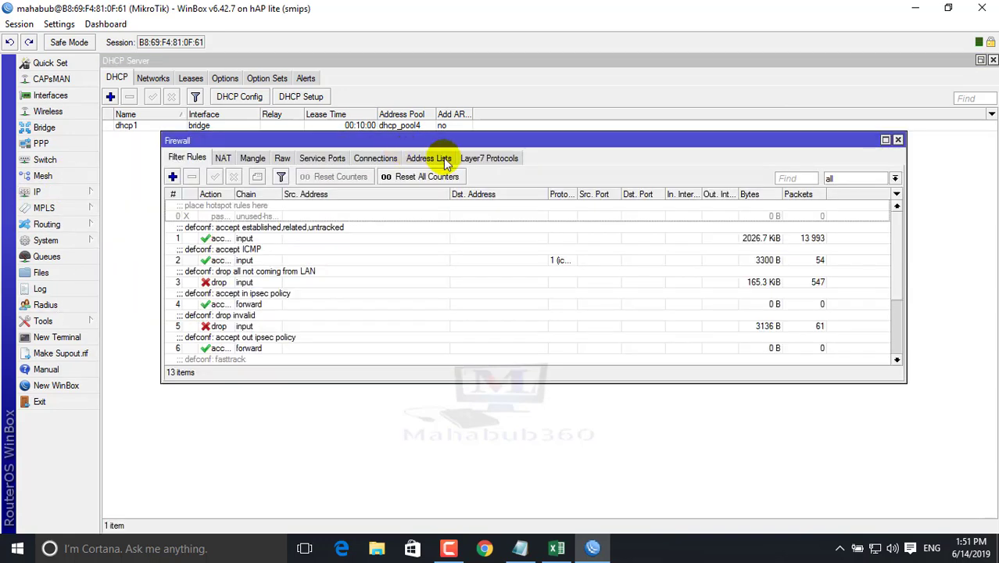
click(488, 157)
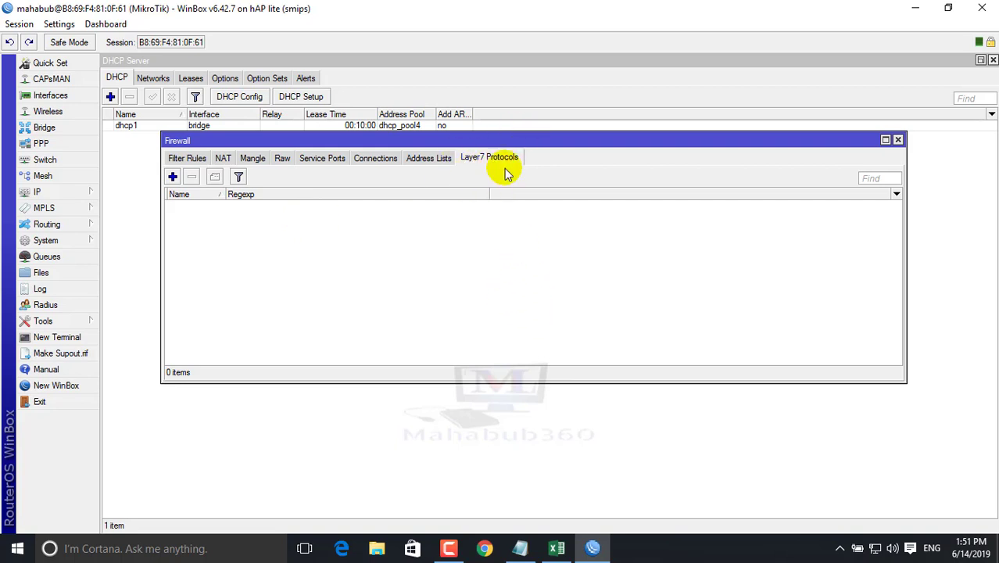
Switch to the Notepad note and examine the parts of the Layer7 expression ^.+(facebook.com).*$, and minimize the note.
click(516, 552)
click(337, 200)
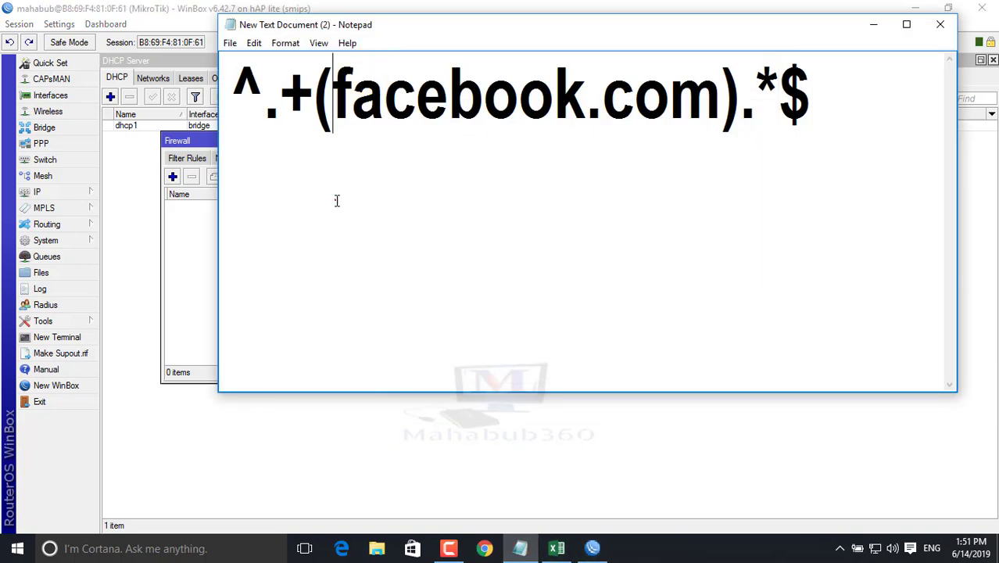
drag(232, 80, 334, 96)
click(317, 92)
click(356, 160)
drag(720, 92, 737, 94)
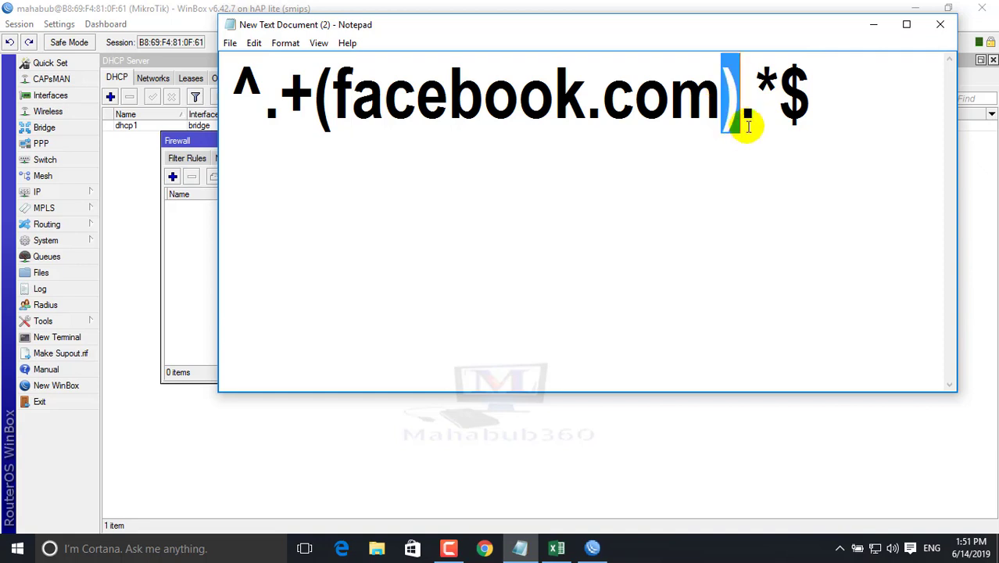
click(758, 84)
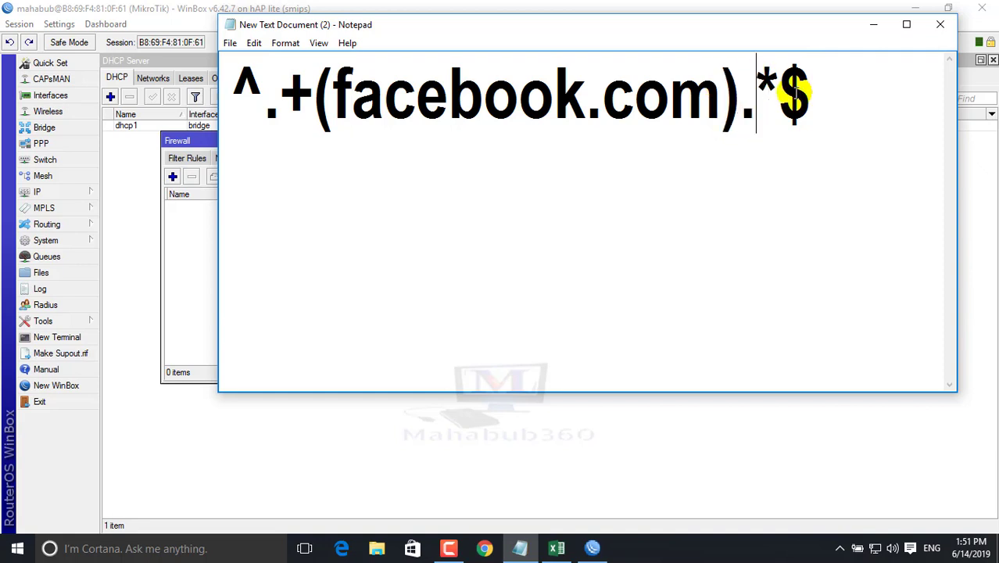
drag(779, 91, 810, 92)
click(735, 147)
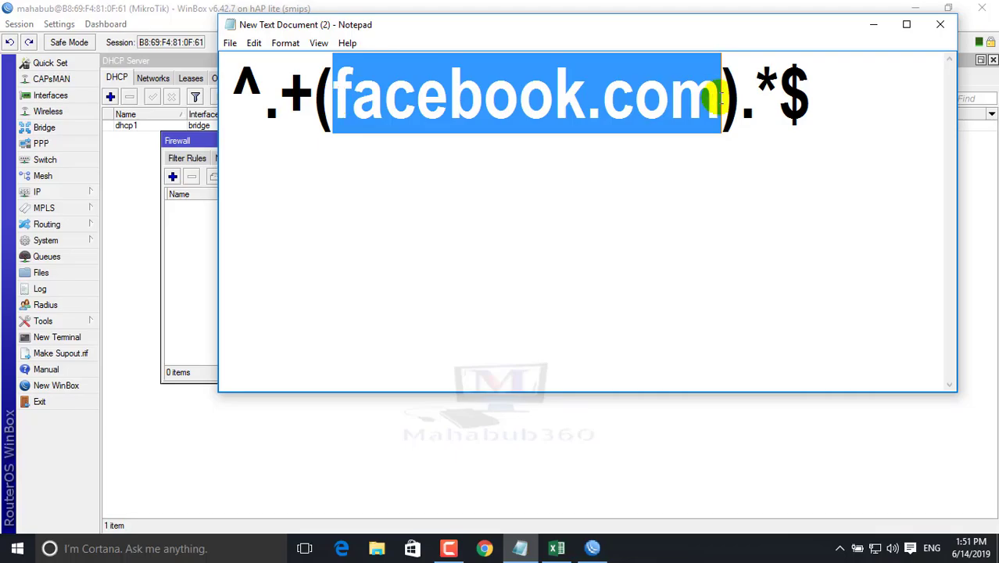
drag(709, 89, 718, 98)
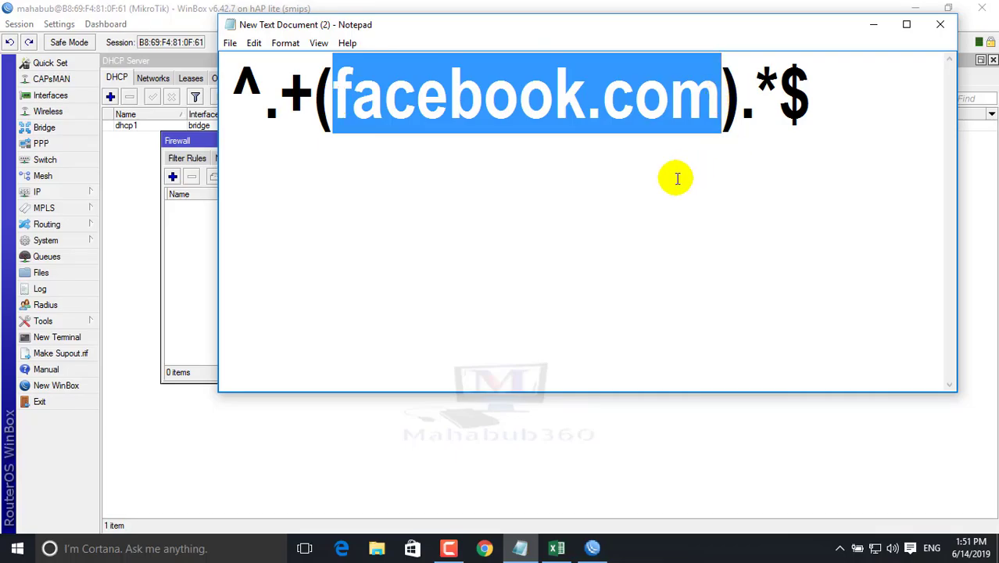
click(529, 184)
mouse_move(716, 104)
mouse_down()
mouse_move(328, 107)
mouse_move(339, 94)
mouse_move(717, 100)
mouse_up()
click(392, 166)
click(719, 99)
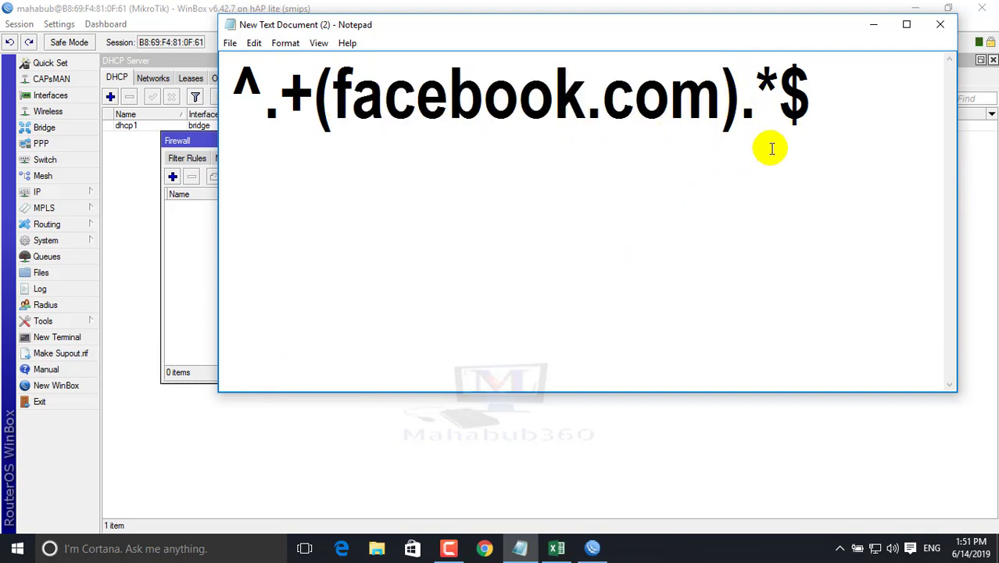
drag(771, 148, 210, 132)
click(332, 183)
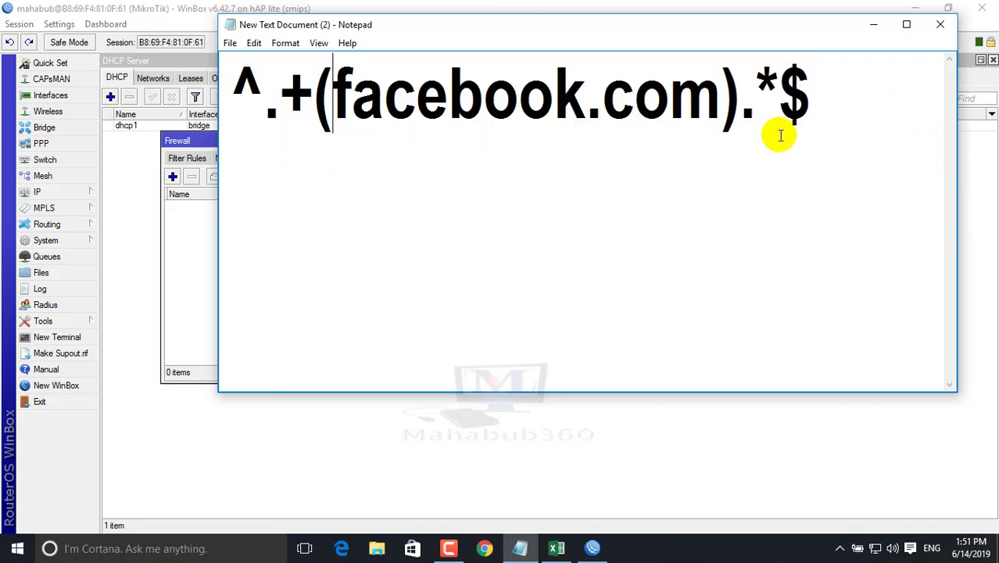
drag(747, 89, 836, 150)
click(810, 180)
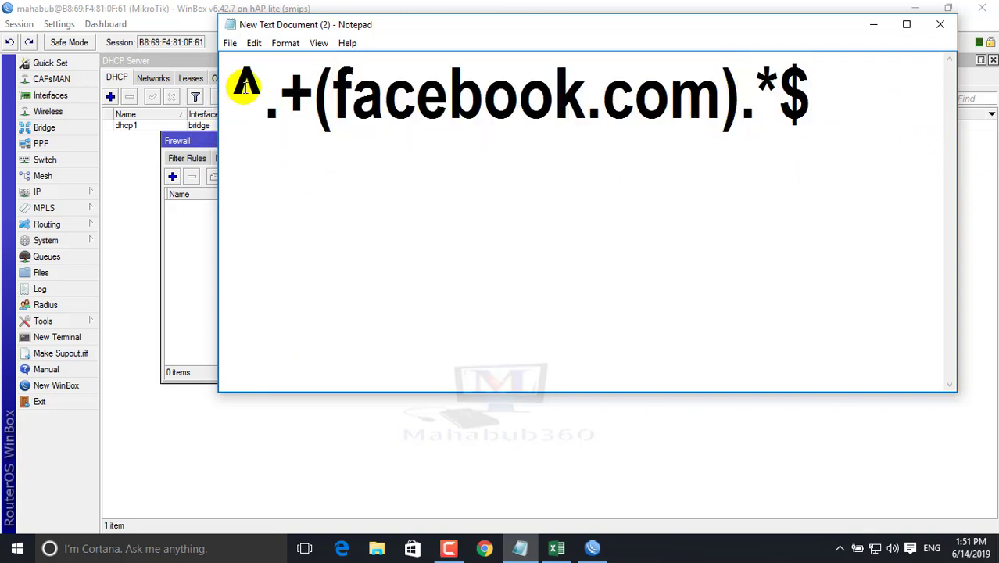
drag(232, 86, 311, 98)
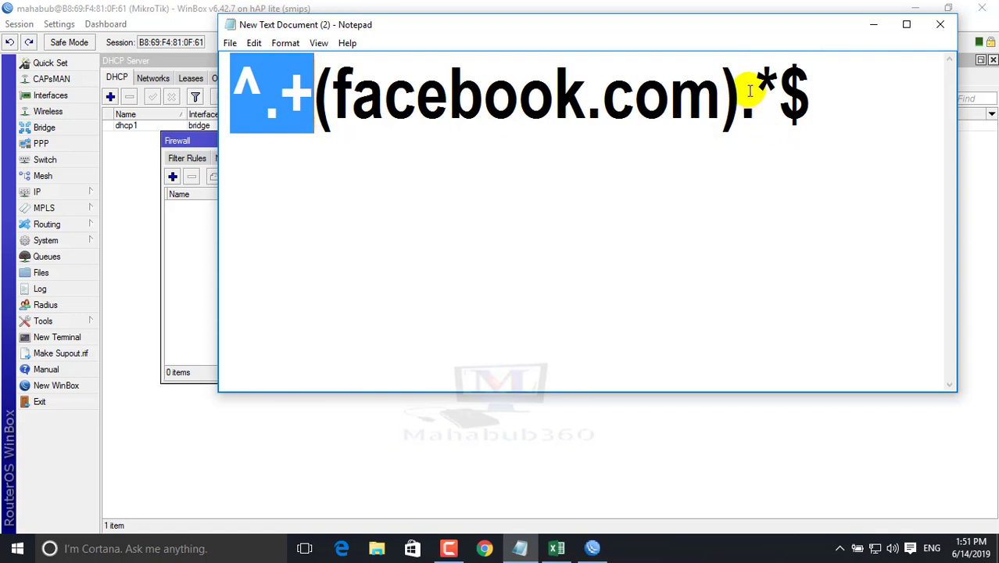
drag(742, 86, 780, 109)
drag(708, 86, 729, 95)
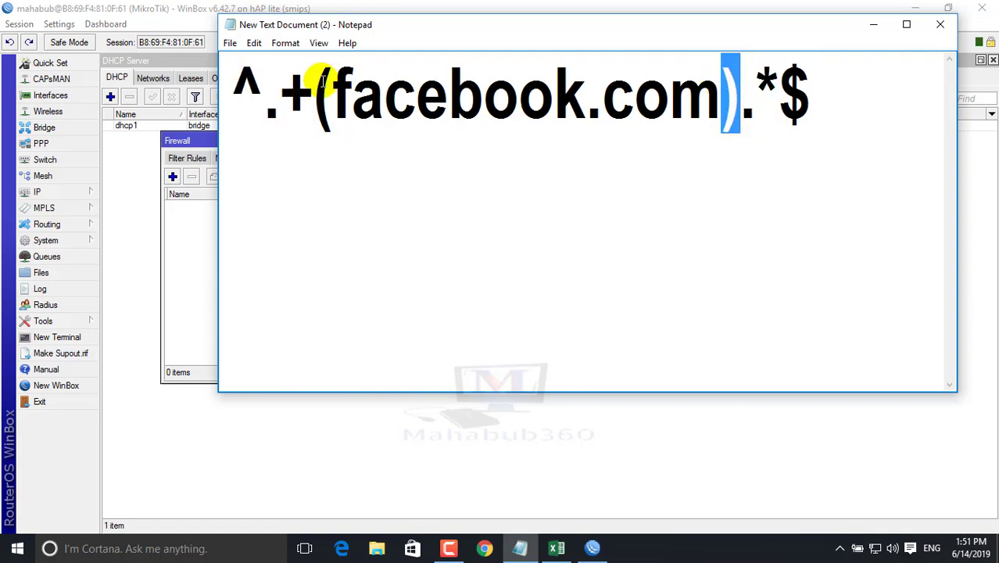
drag(322, 80, 338, 94)
click(422, 247)
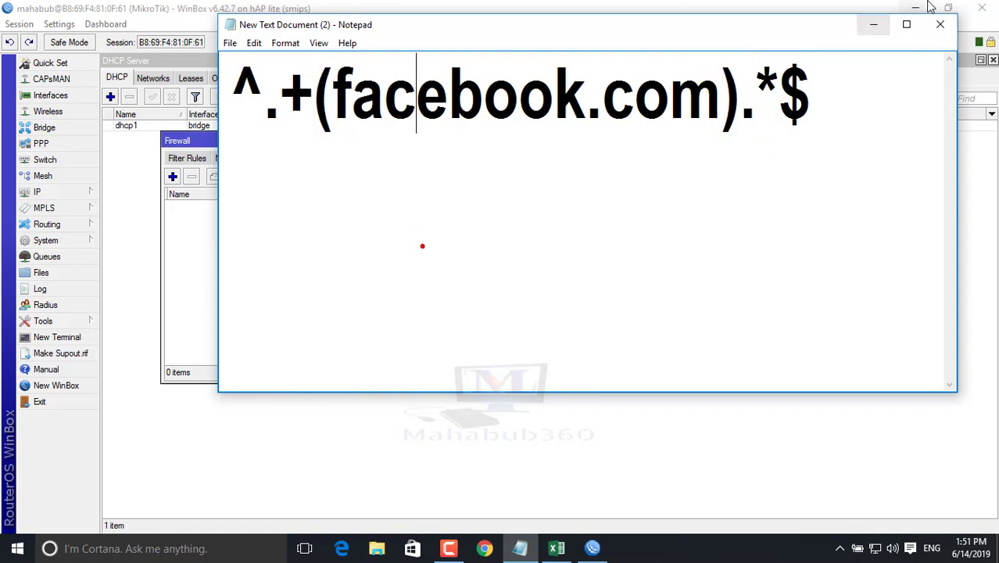
click(876, 25)
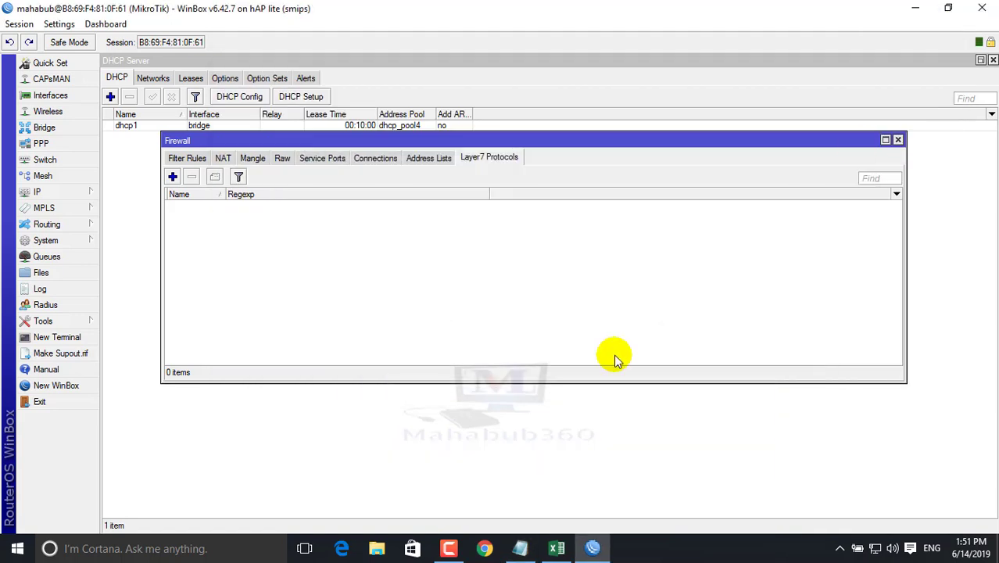
click(518, 548)
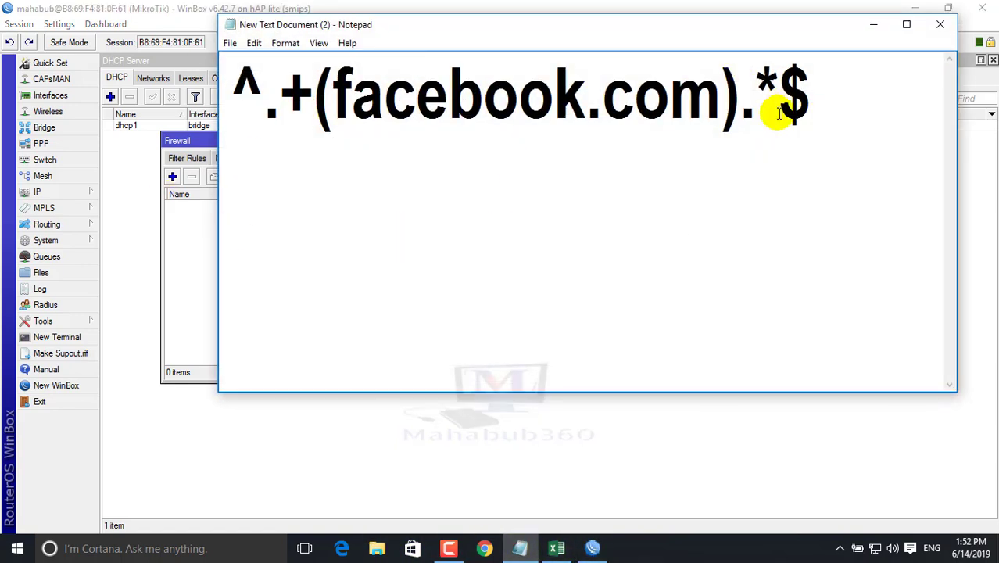
key(ctrl+a)
click(348, 215)
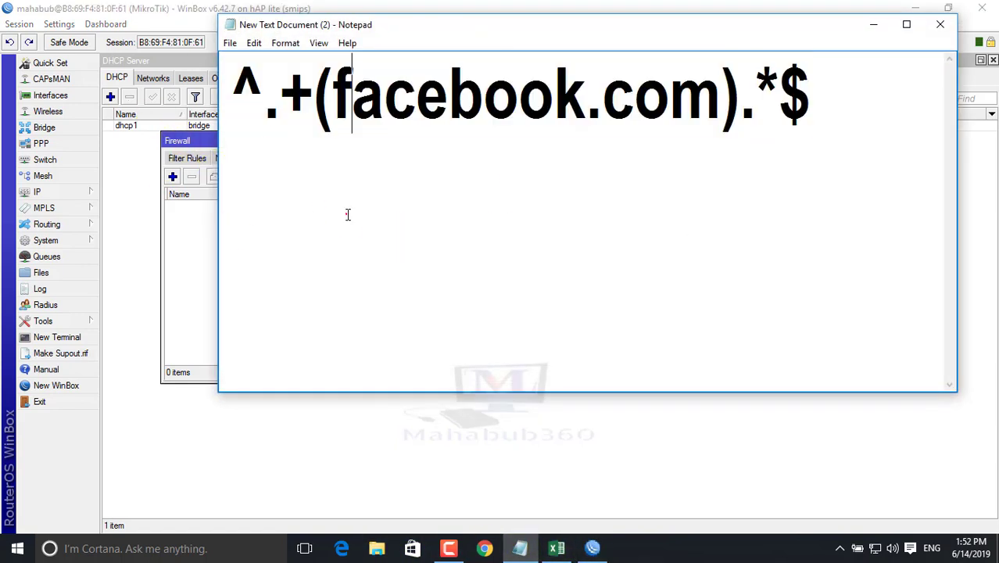
click(717, 179)
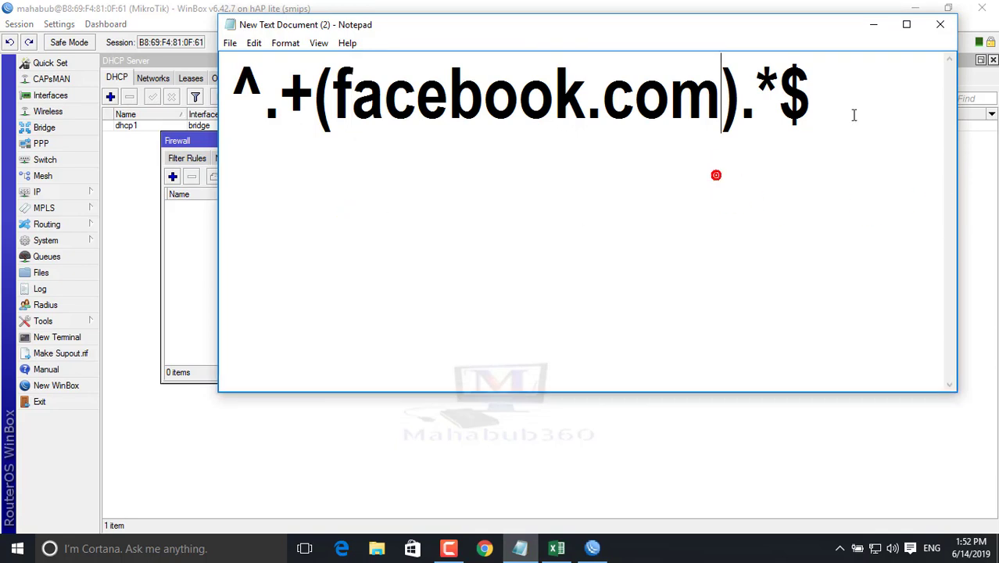
click(873, 27)
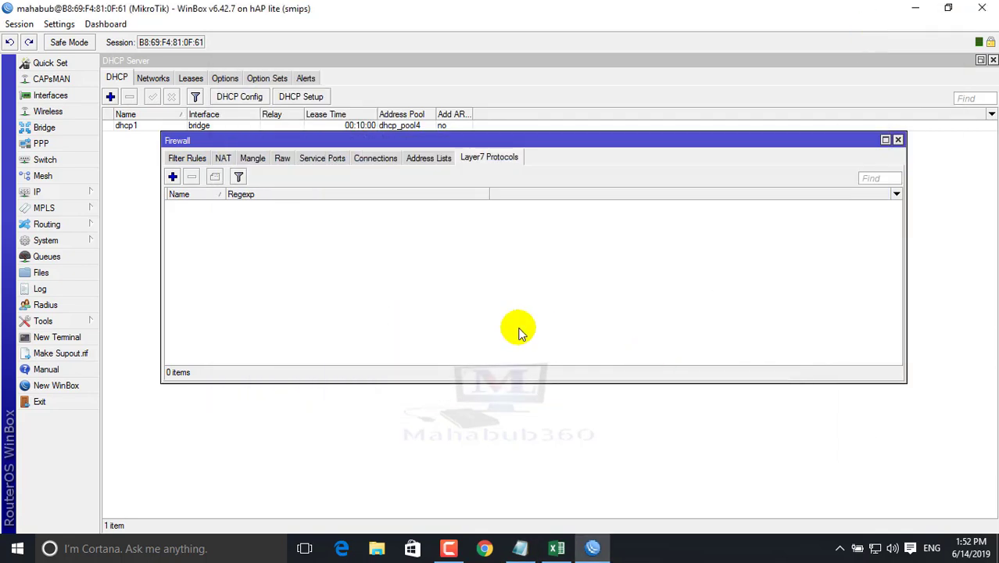
click(171, 177)
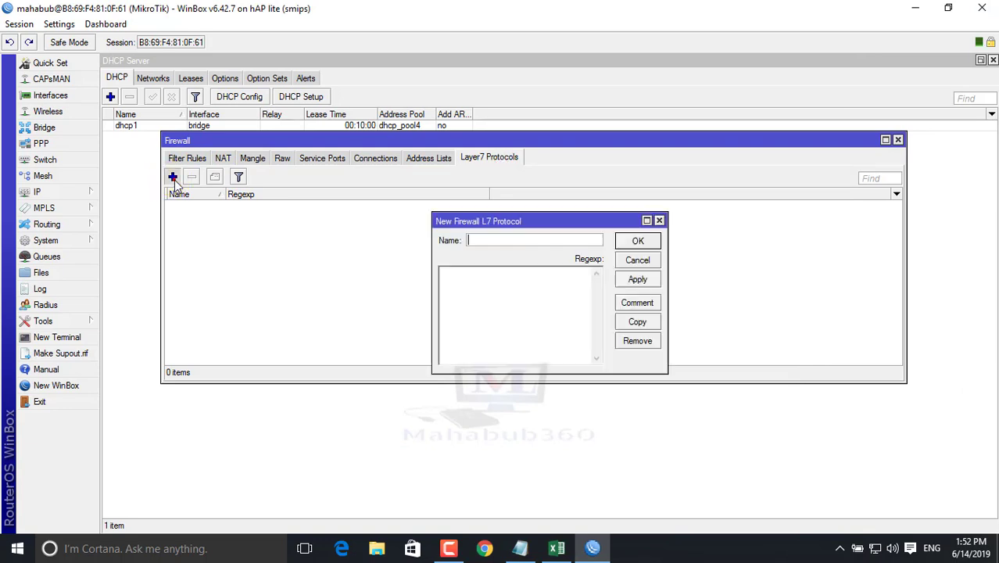
click(476, 243)
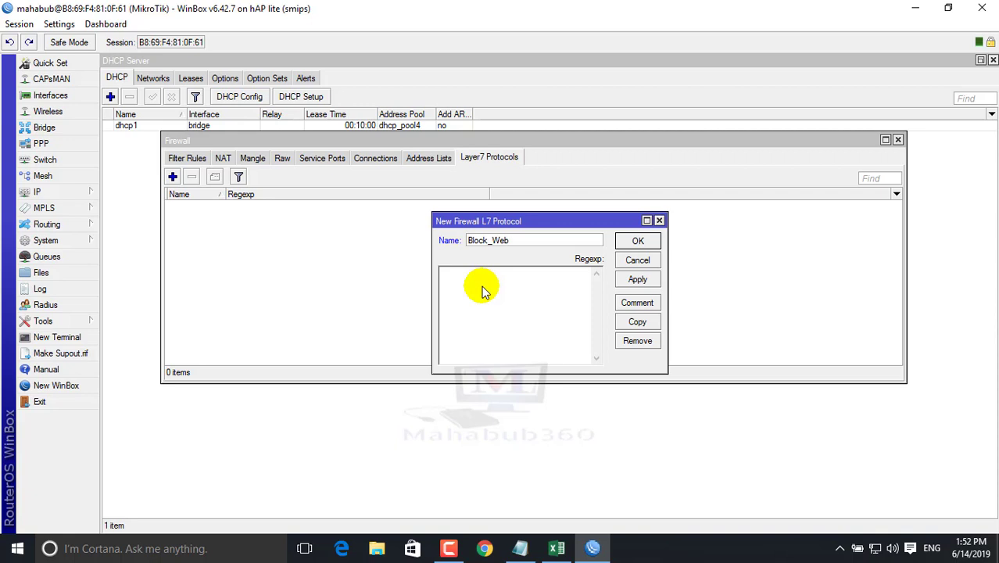
click(440, 272)
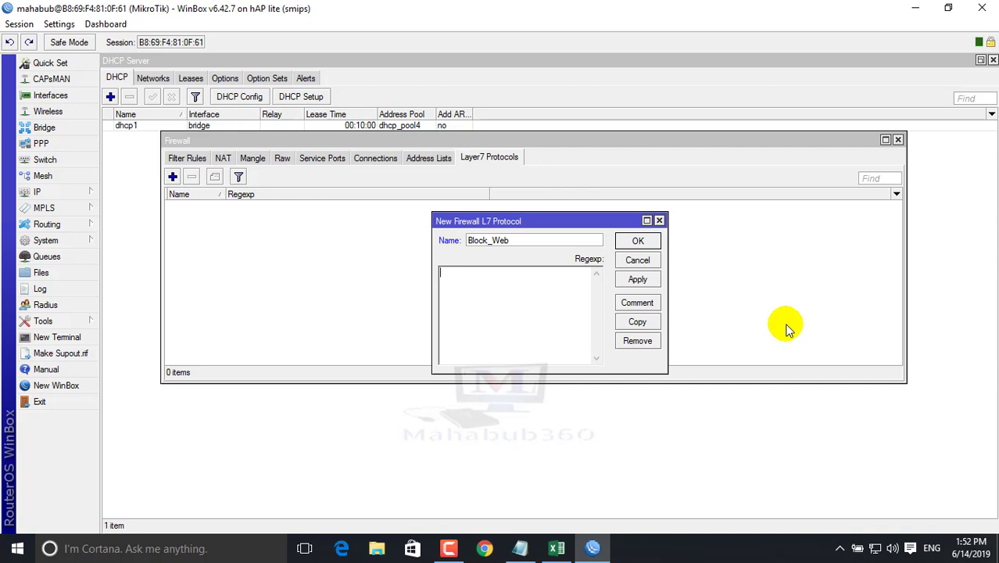
text(www.facebook.com)
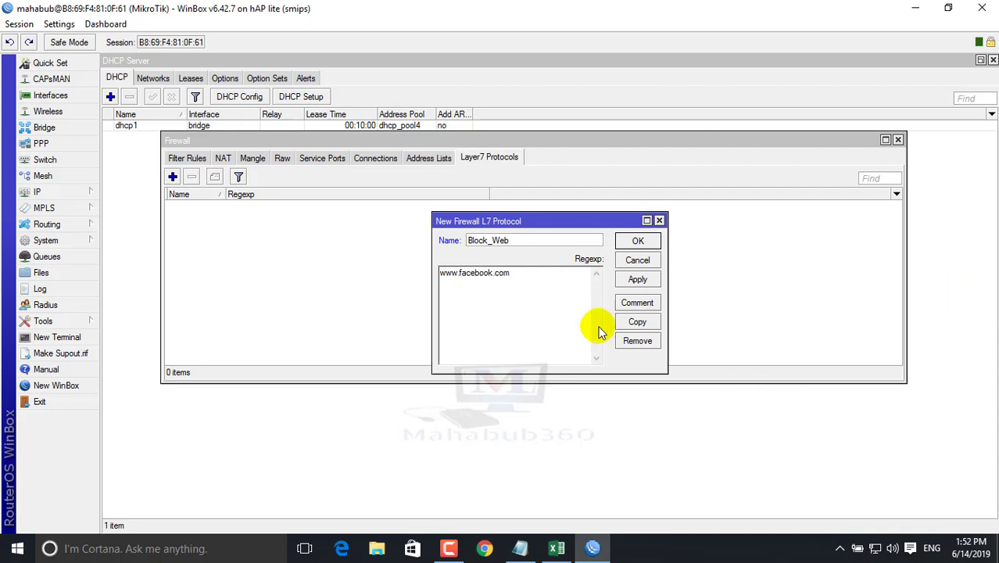
click(638, 279)
click(639, 240)
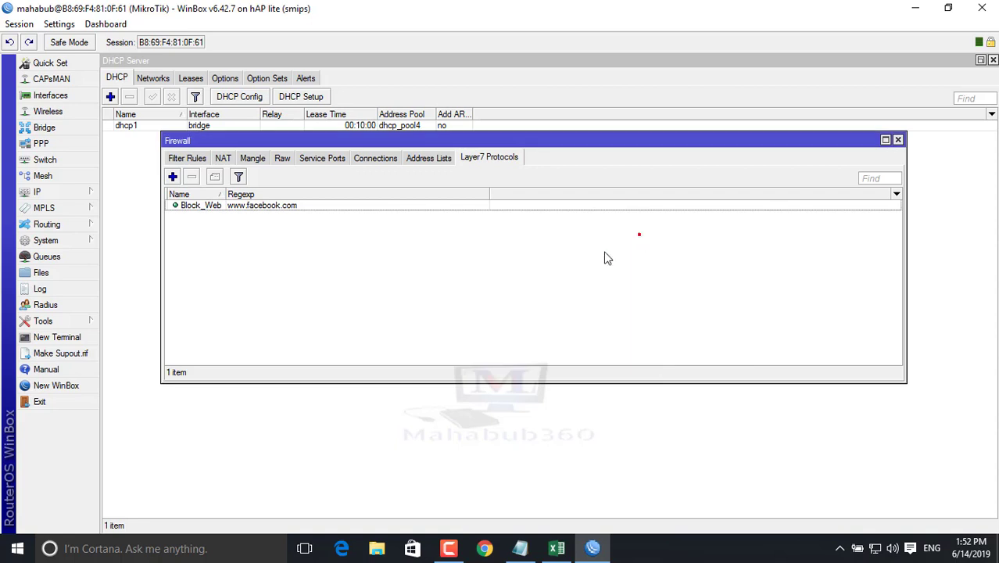
Start a new forward-chain firewall filter rule with source address 192.168.200.0/24, checking the bridge network in the router's IP address list.
click(267, 207)
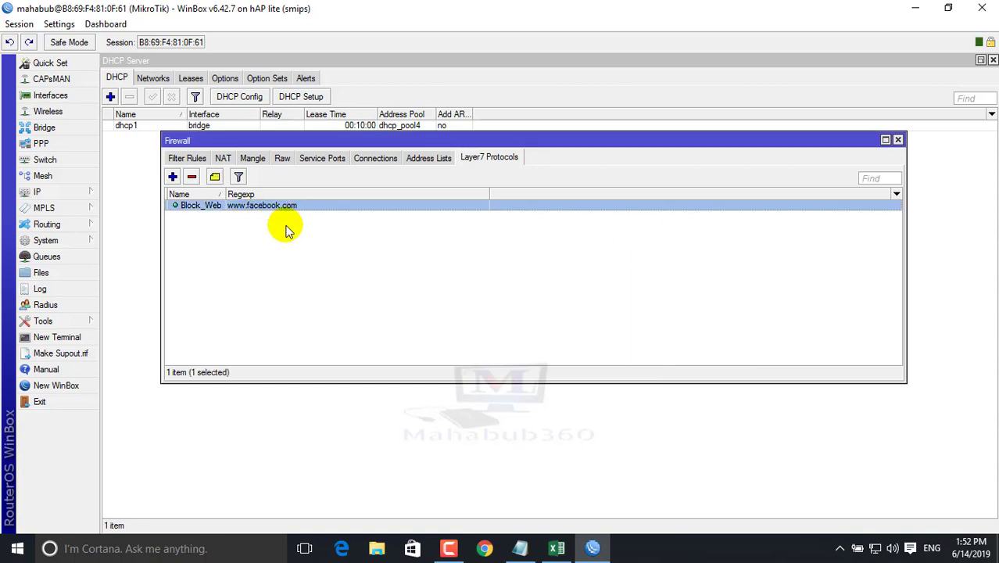
click(187, 158)
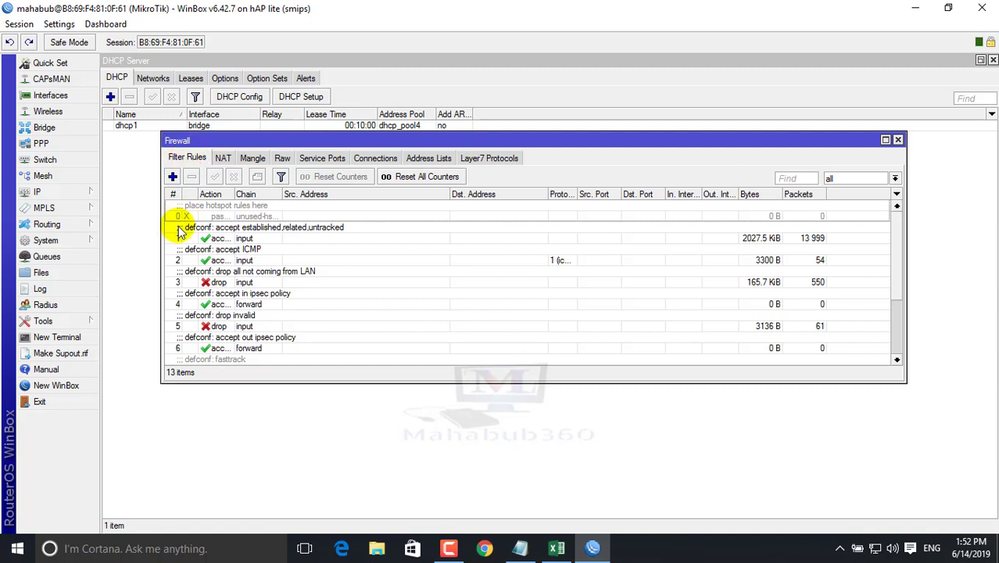
click(173, 178)
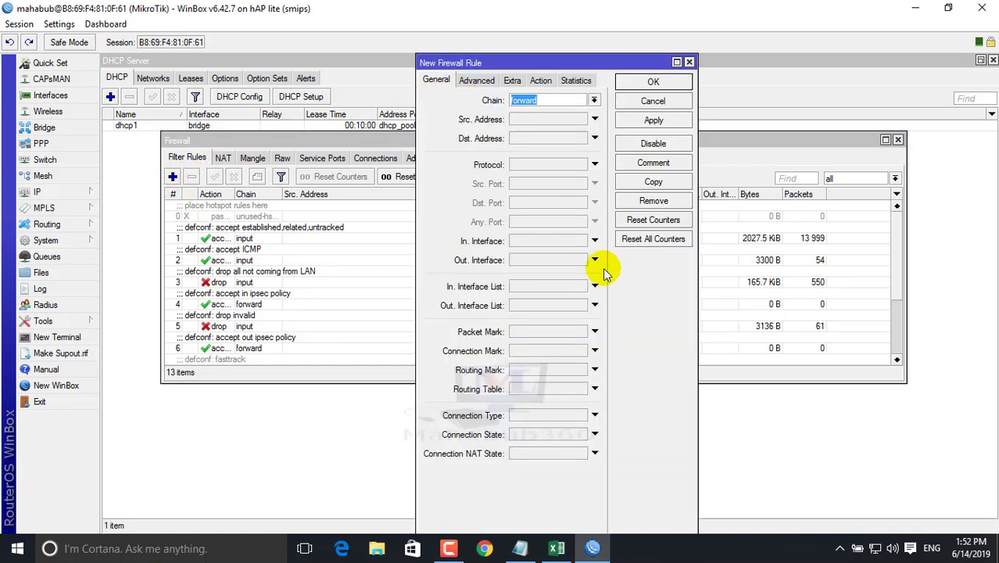
click(76, 192)
click(122, 188)
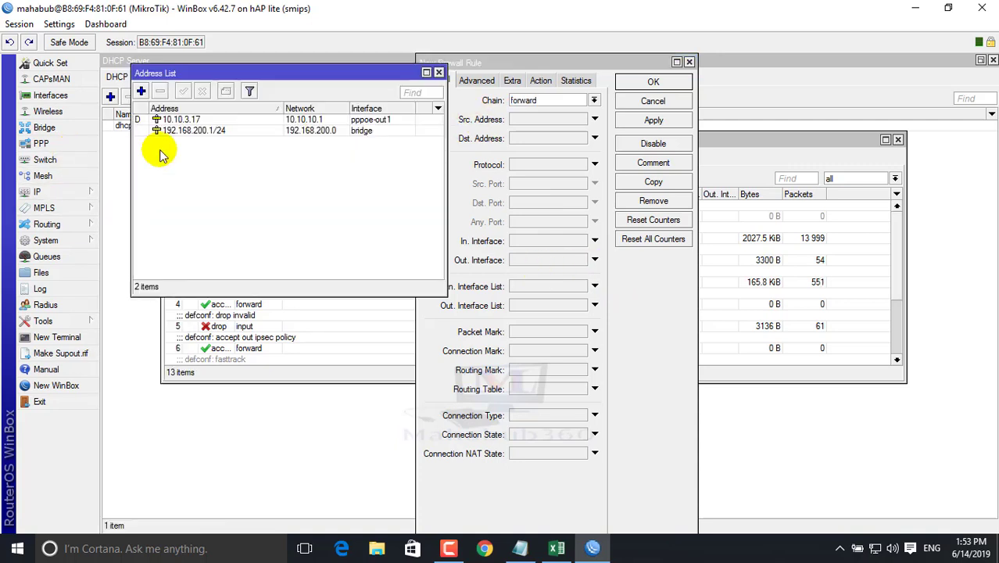
click(188, 130)
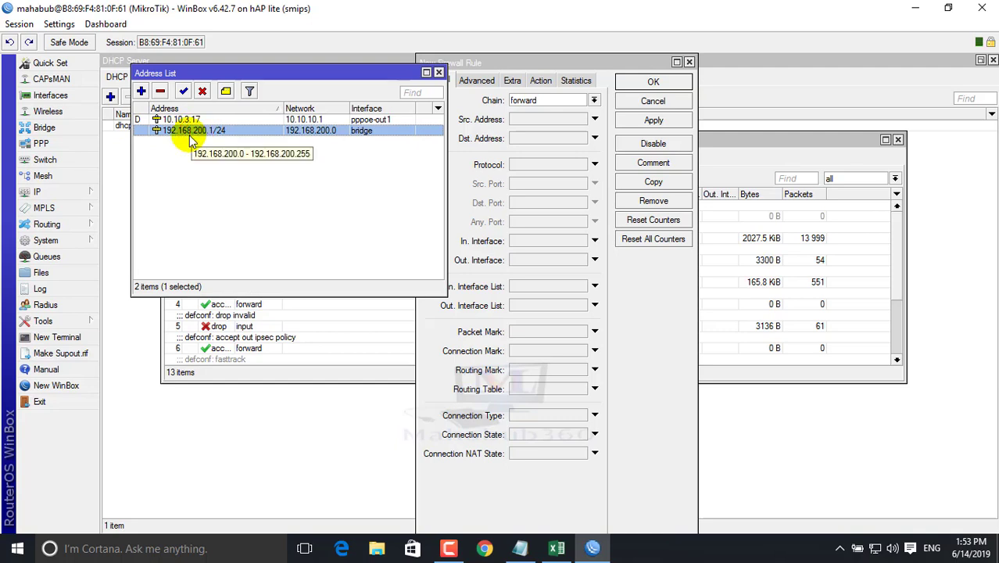
click(439, 73)
click(529, 119)
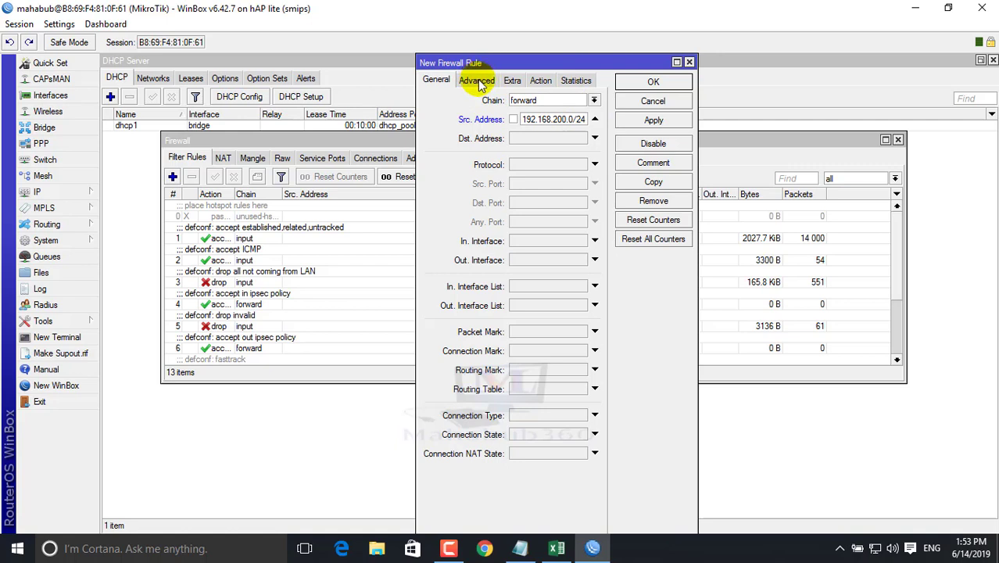
double_click(570, 118)
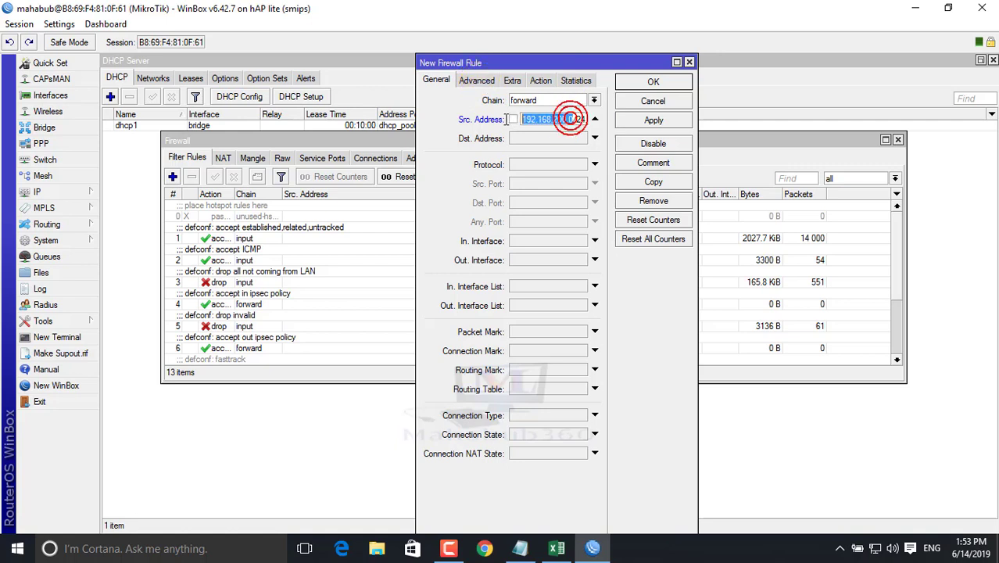
drag(575, 119, 516, 118)
click(581, 118)
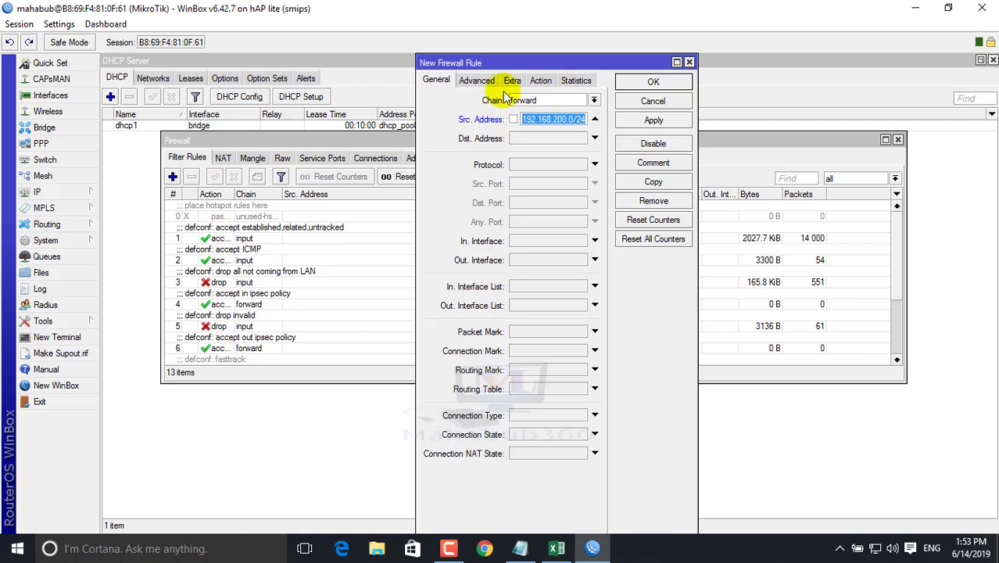
Set the new rule's Layer7 protocol to Block_Web and compare it with the entry in the Layer7 protocol list.
click(475, 80)
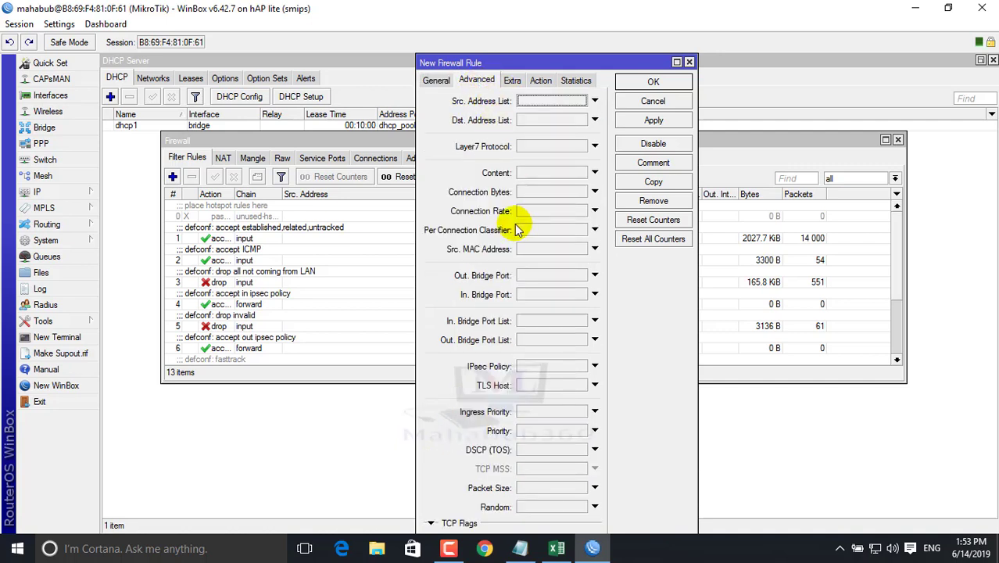
click(534, 149)
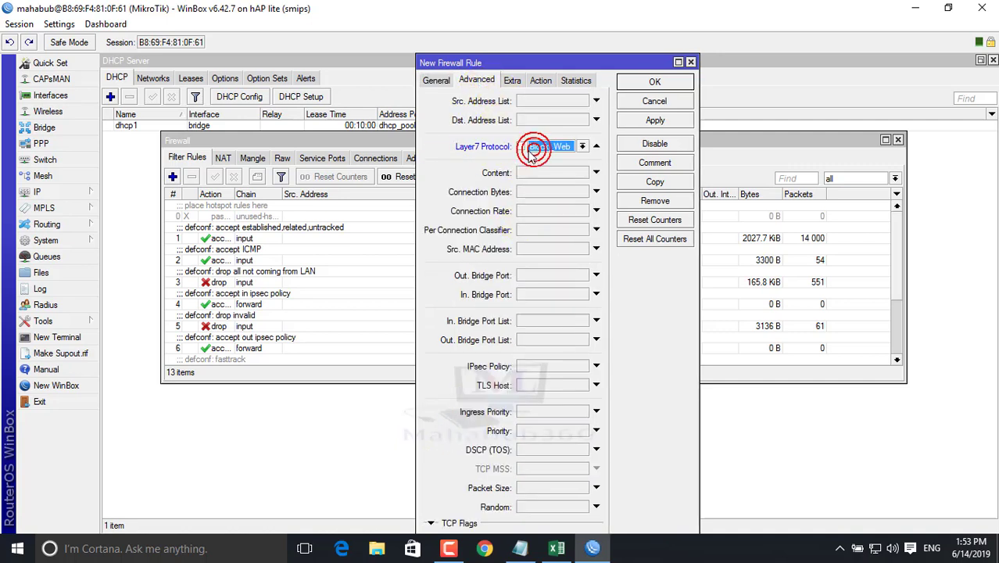
click(581, 147)
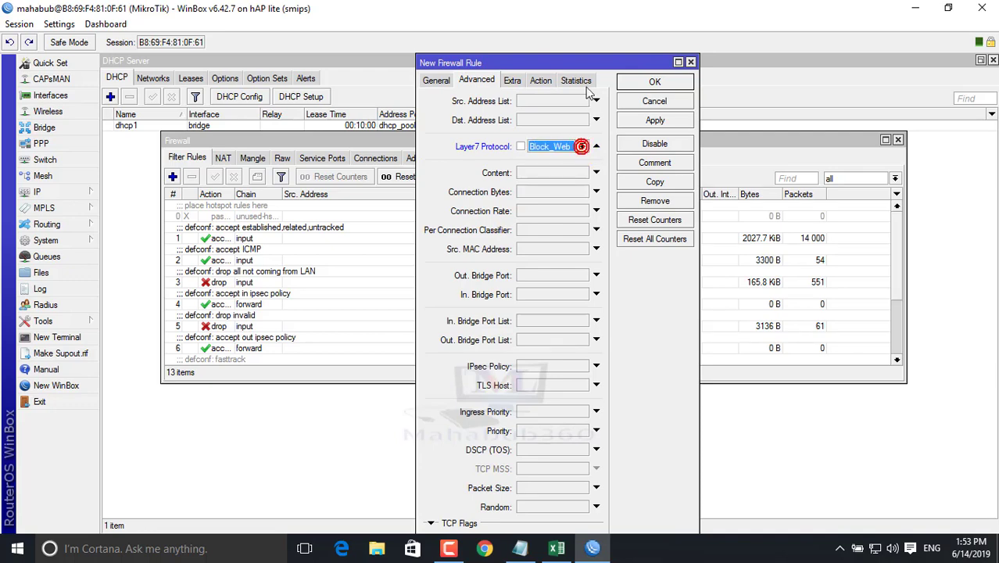
drag(583, 62, 351, 63)
click(250, 147)
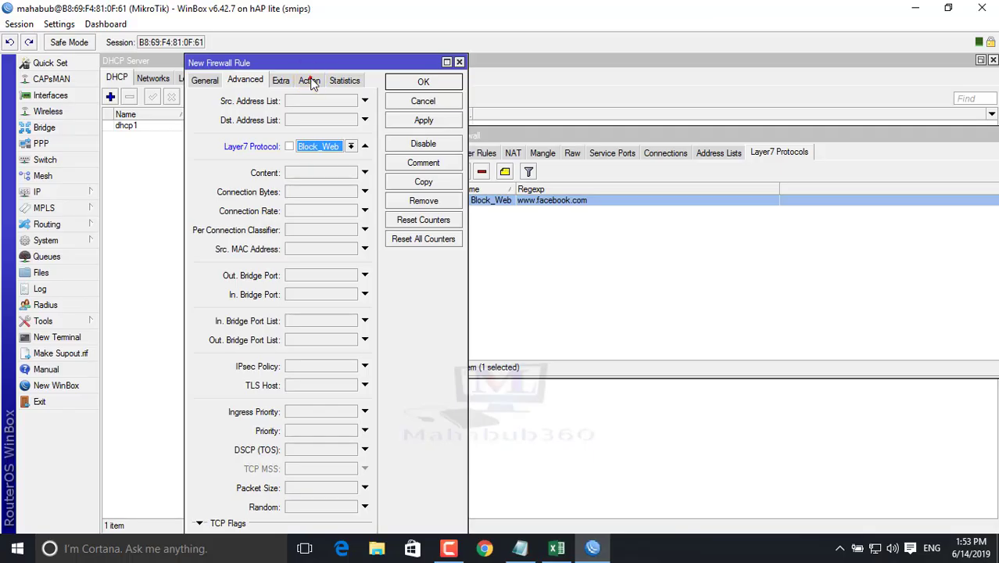
Set the new rule's action to drop, then apply and save the rule.
click(309, 79)
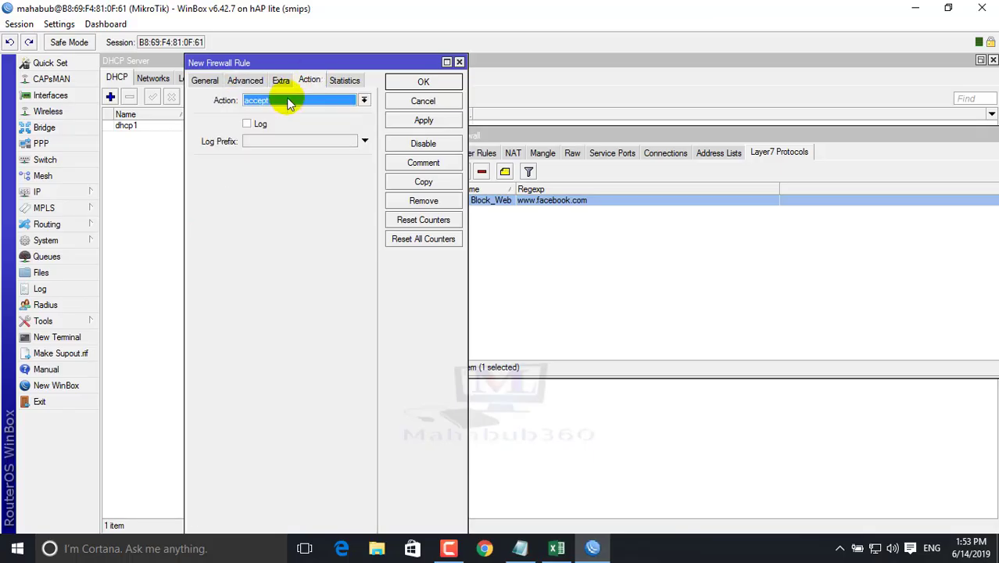
click(281, 101)
click(265, 143)
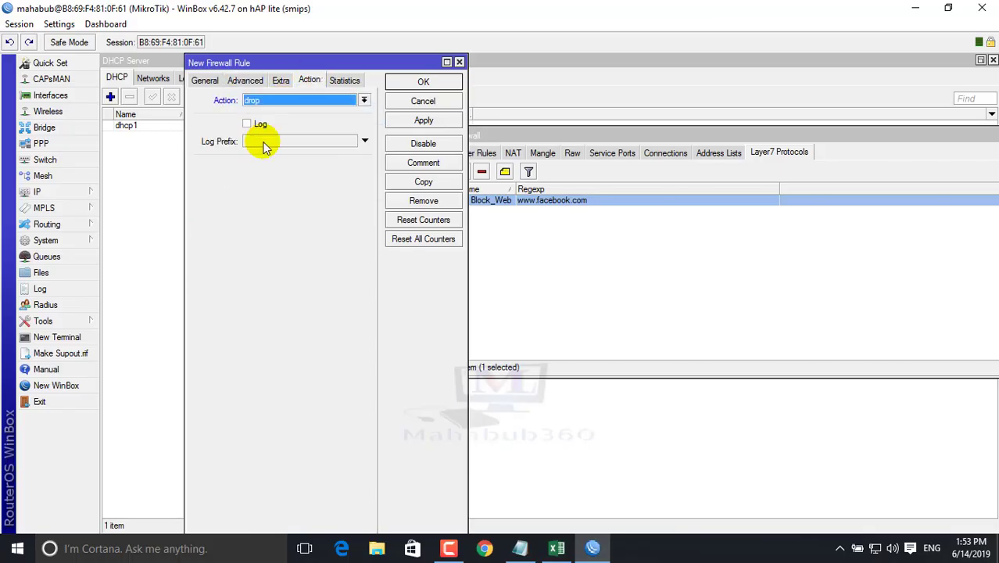
click(420, 124)
click(423, 82)
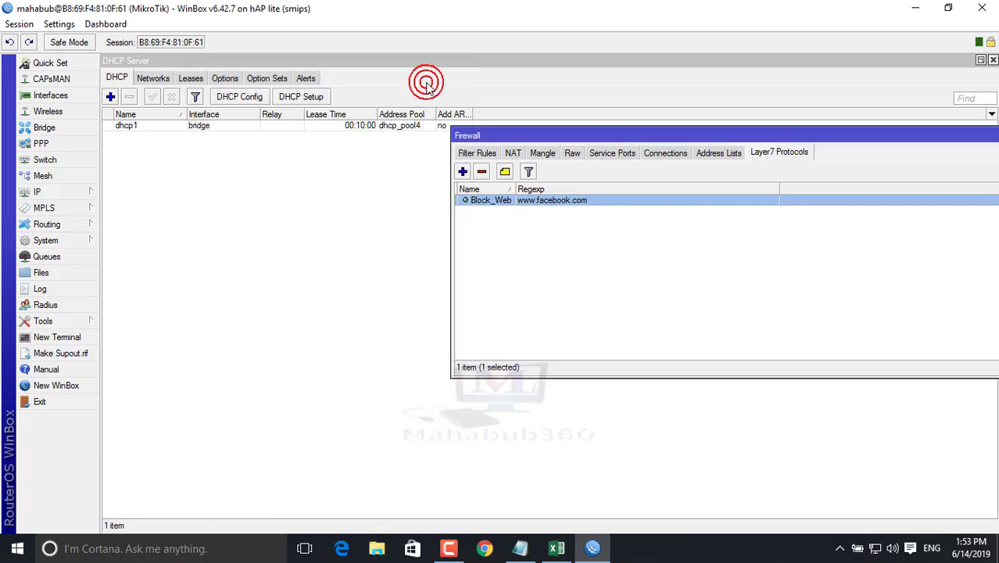
Display the filter rules and move the 192.168.200.0/24 drop rule to the first place in the list.
drag(505, 135, 256, 116)
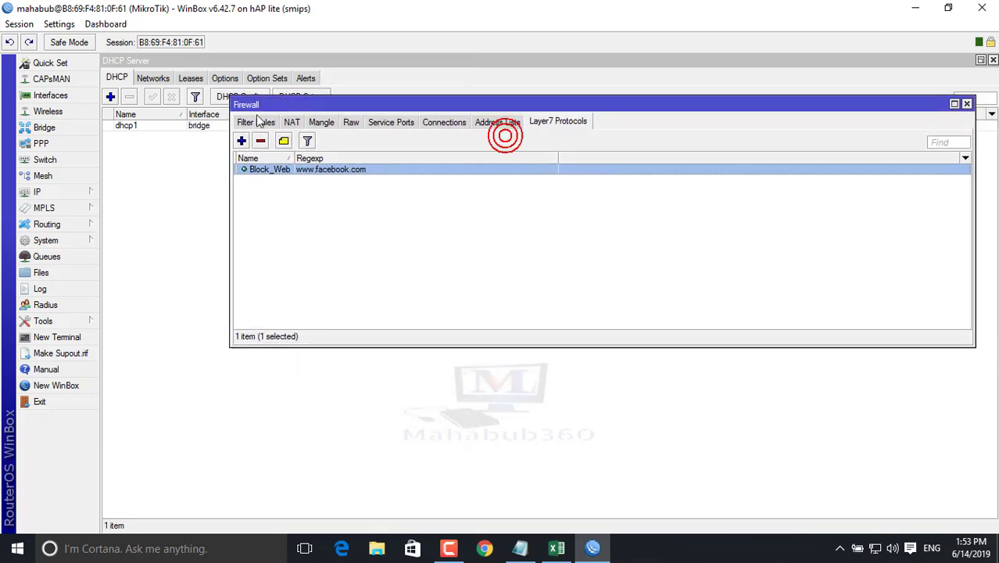
click(246, 125)
scroll(419, 321, down, 5)
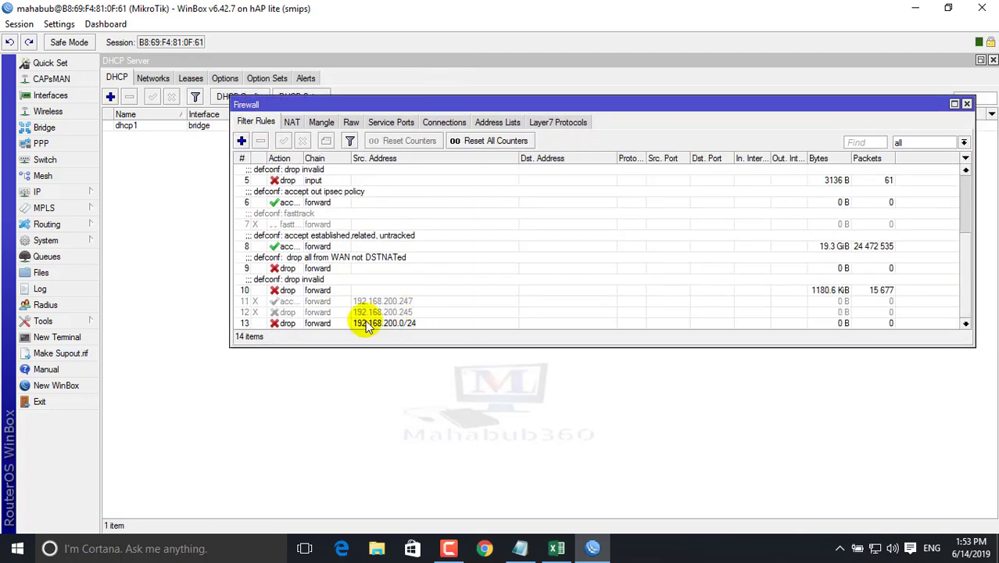
click(379, 323)
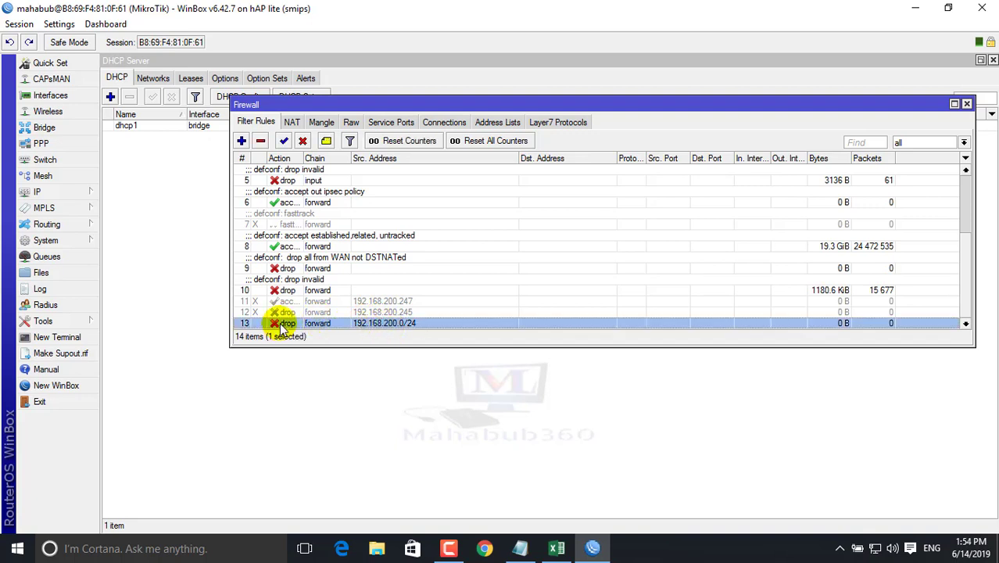
scroll(270, 234, up, 5)
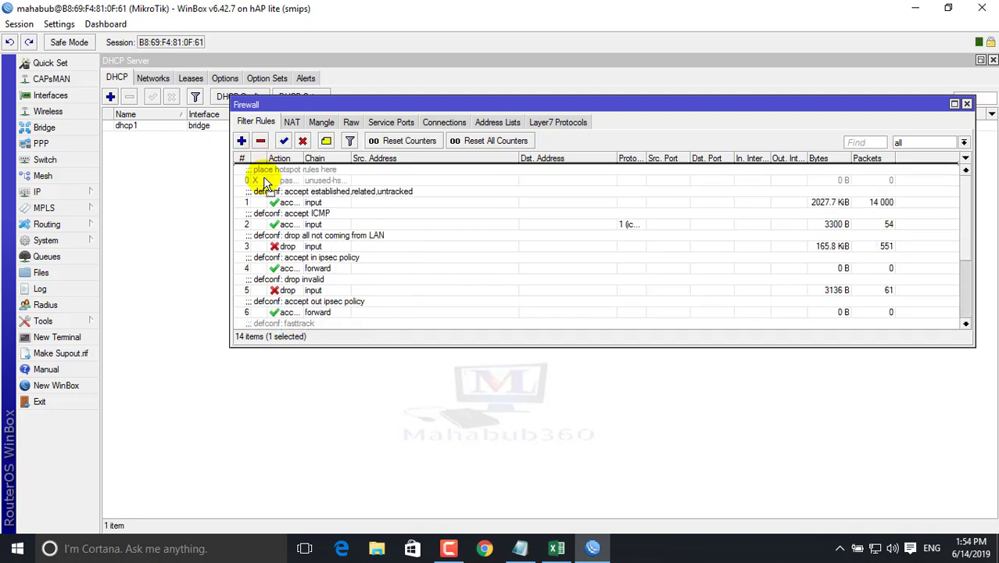
drag(270, 179, 269, 171)
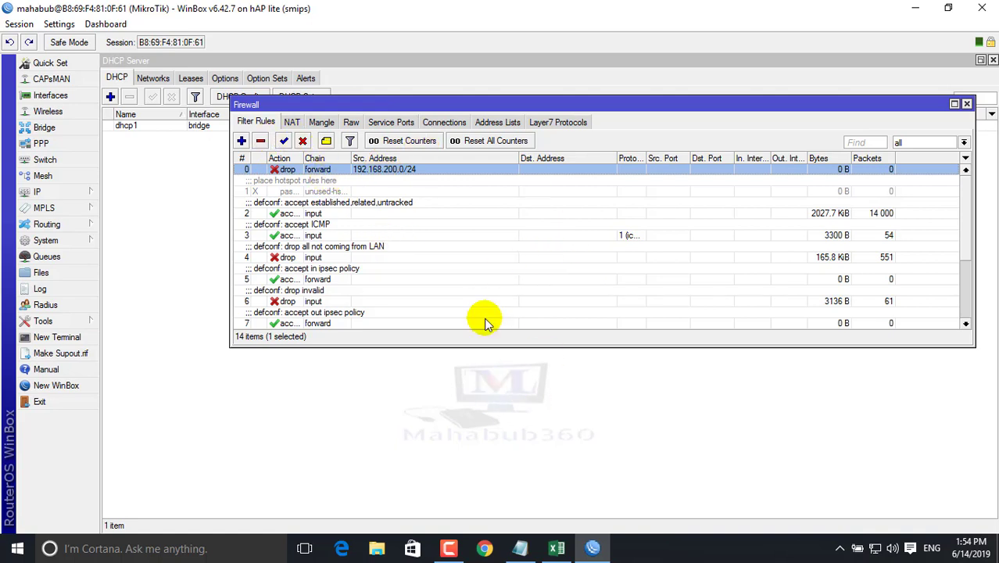
click(484, 552)
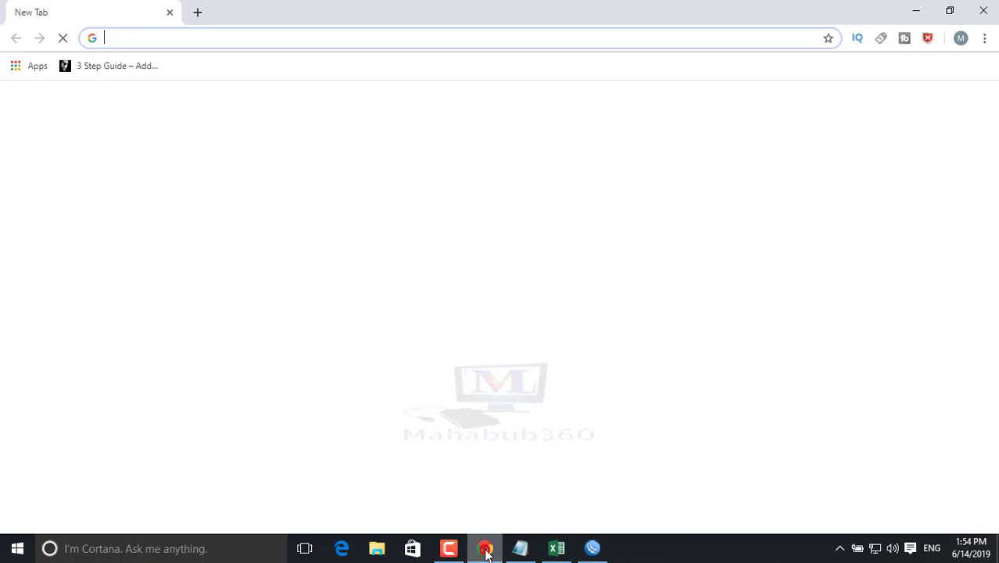
click(129, 39)
text(free vpn ip list)
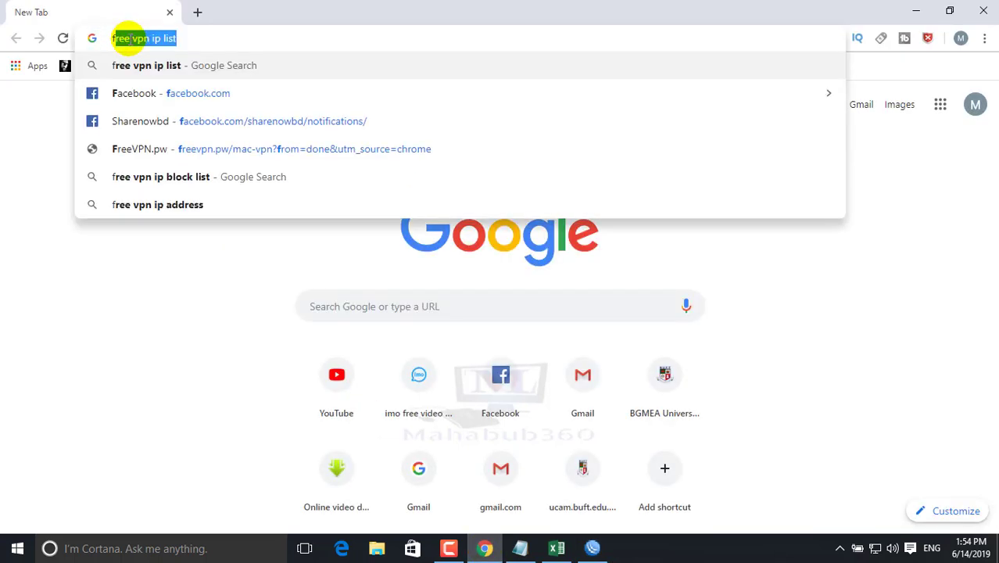
key(Down)
key(Return)
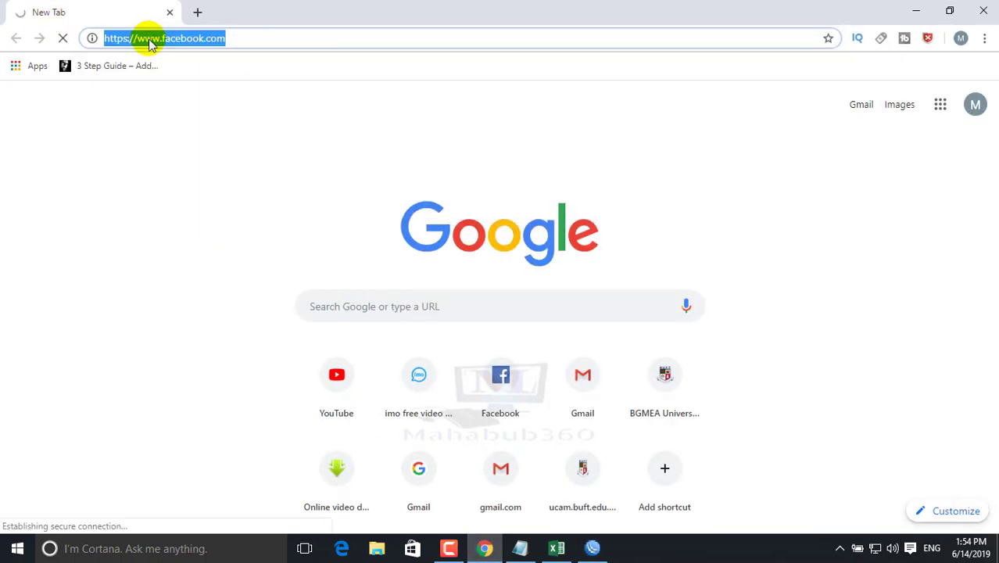
click(234, 37)
drag(105, 38, 225, 38)
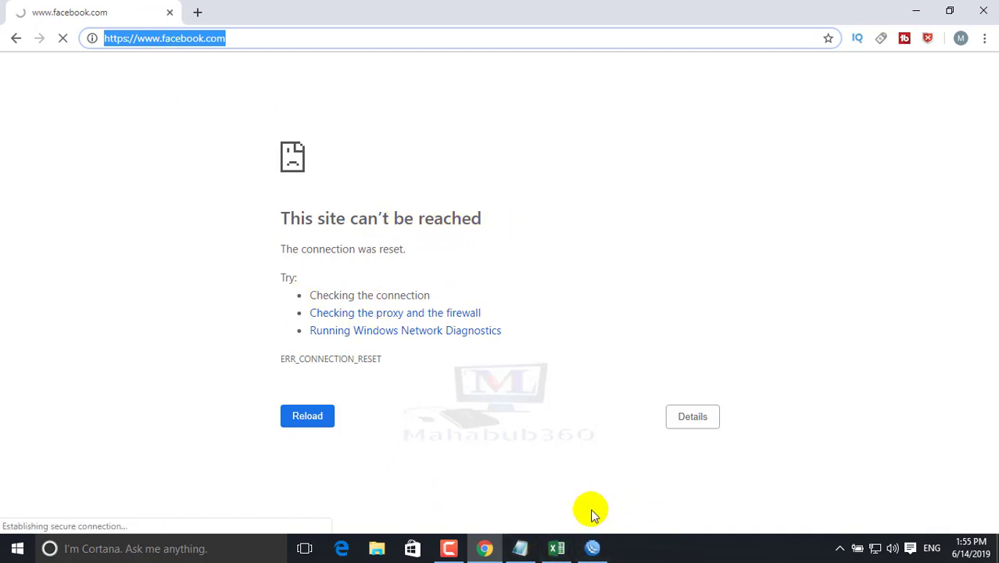
click(593, 546)
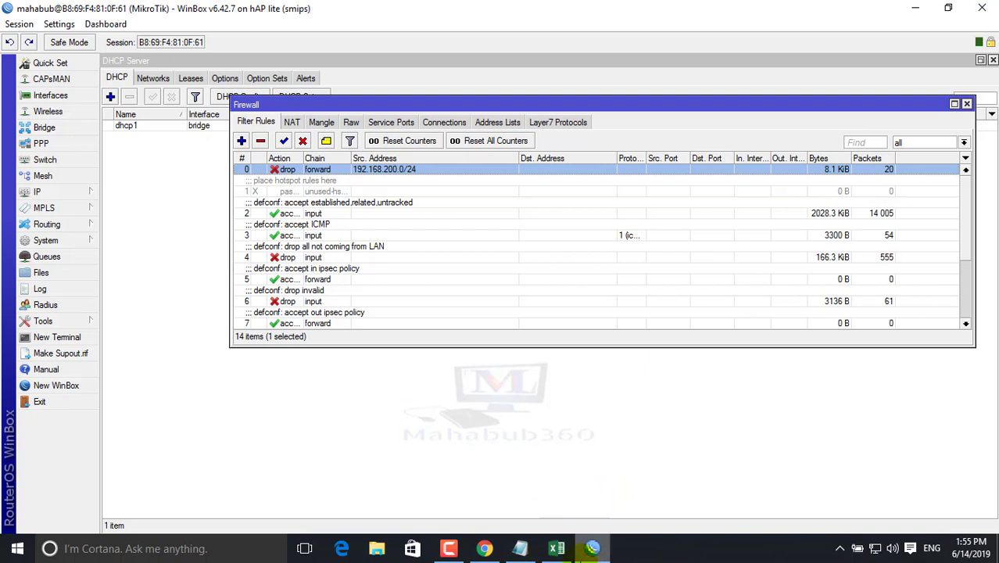
click(485, 548)
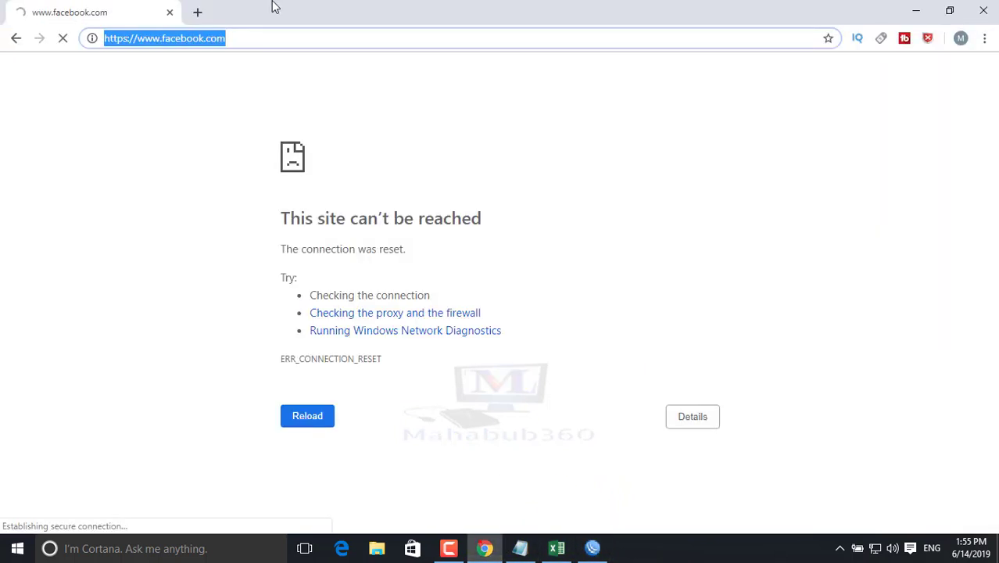
Test access to youtube.com in a new Chrome tab, close that tab and minimize Chrome.
click(198, 12)
text(y)
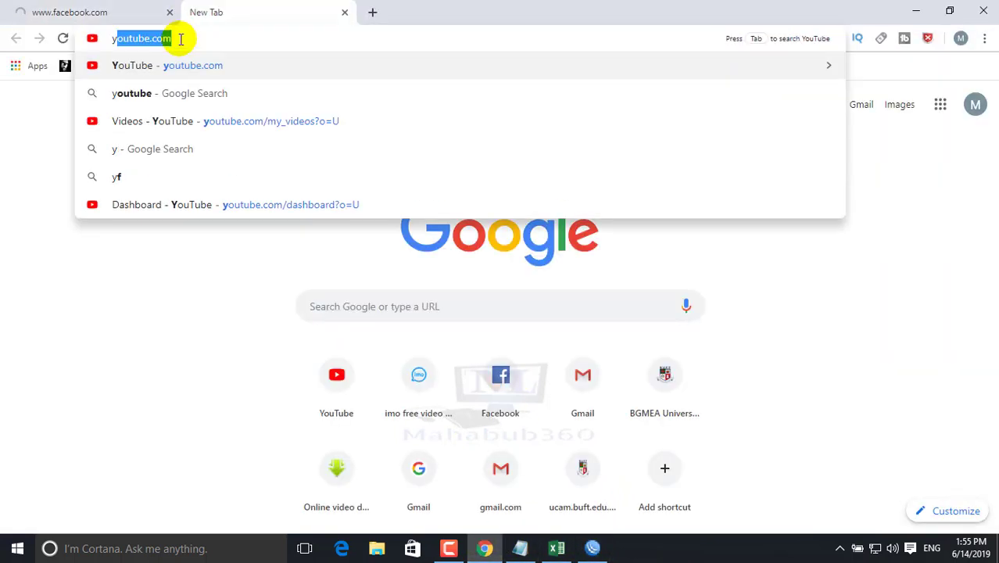
key(Return)
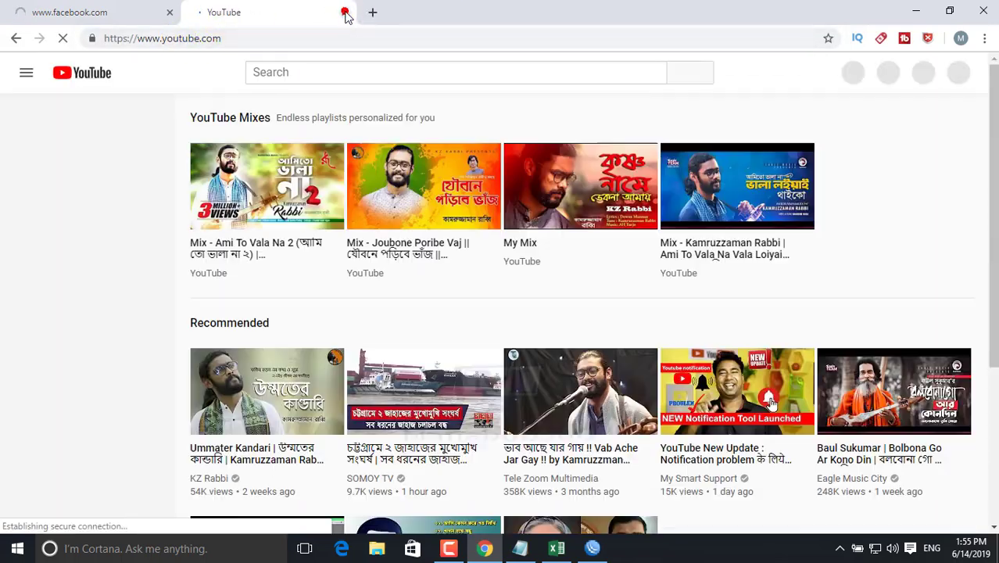
click(345, 11)
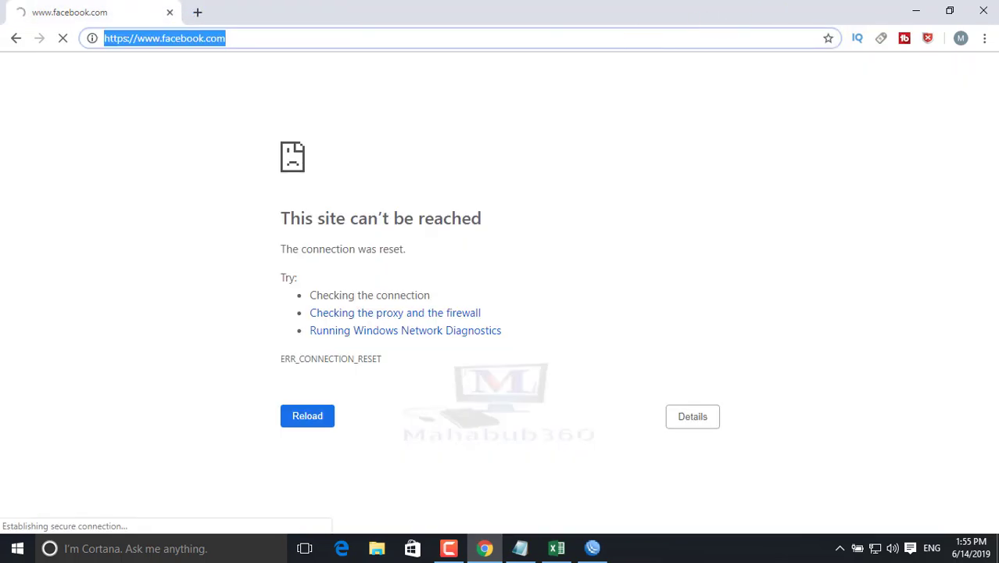
click(916, 10)
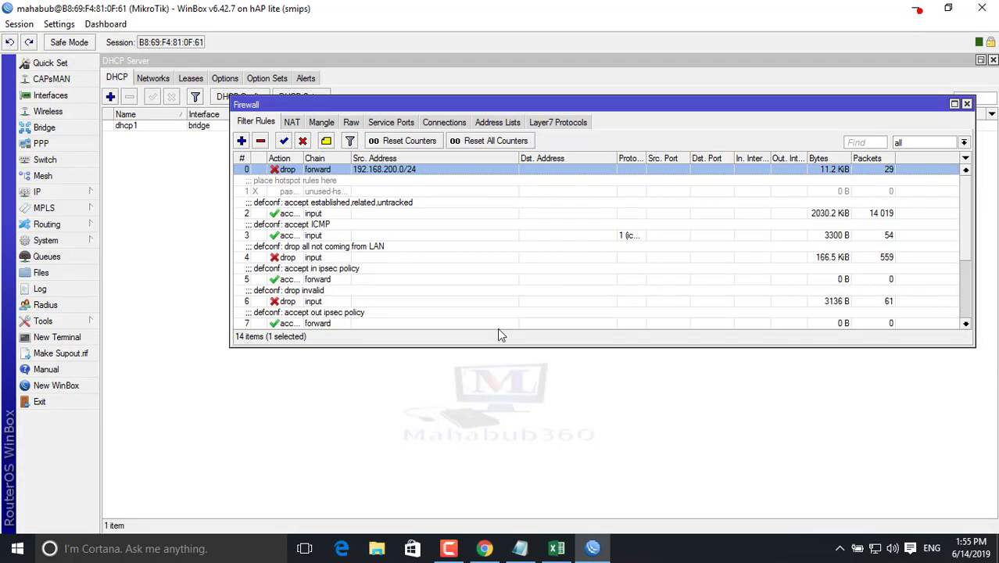
click(557, 122)
double_click(290, 171)
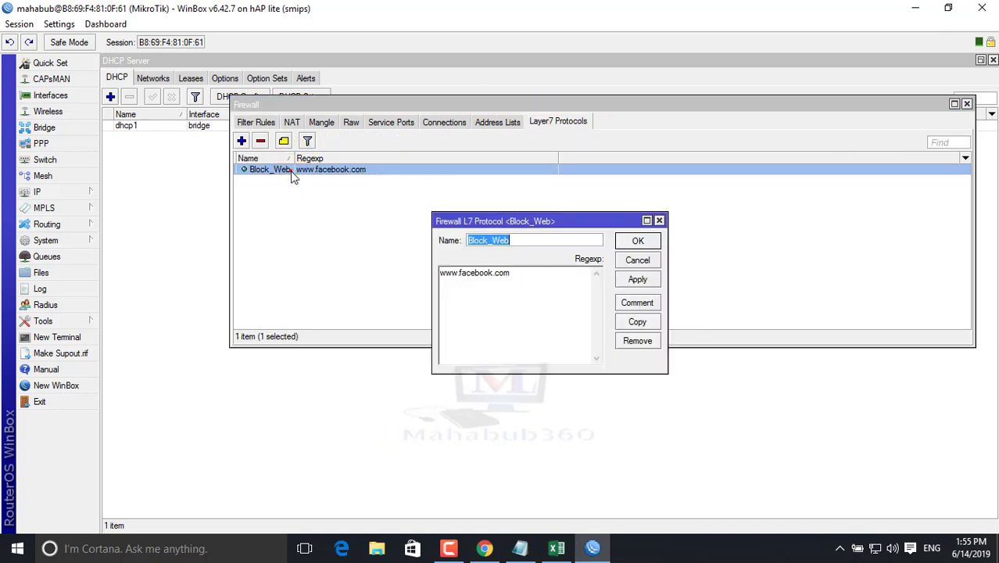
double_click(509, 273)
click(516, 278)
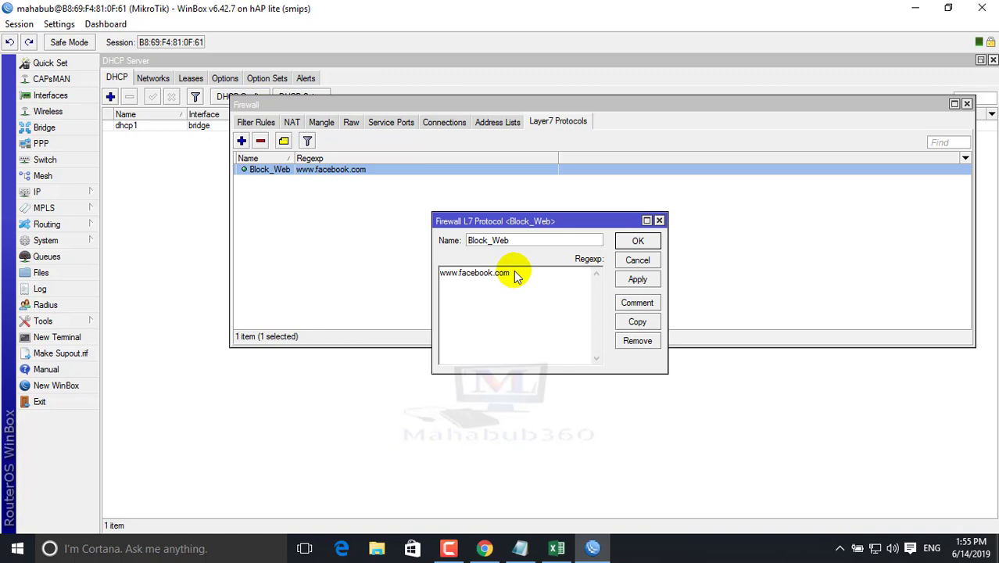
click(514, 274)
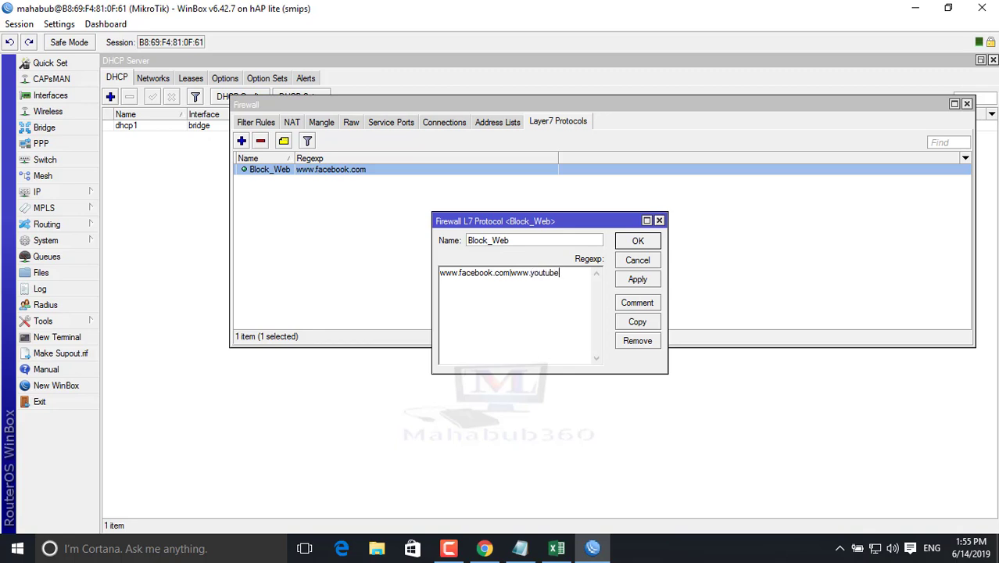
text(om)
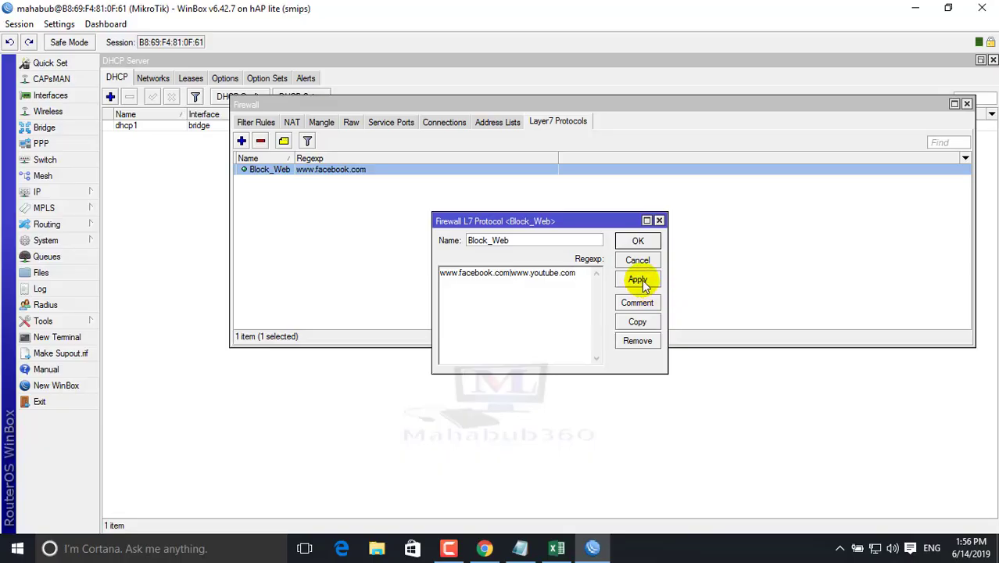
click(638, 280)
click(637, 240)
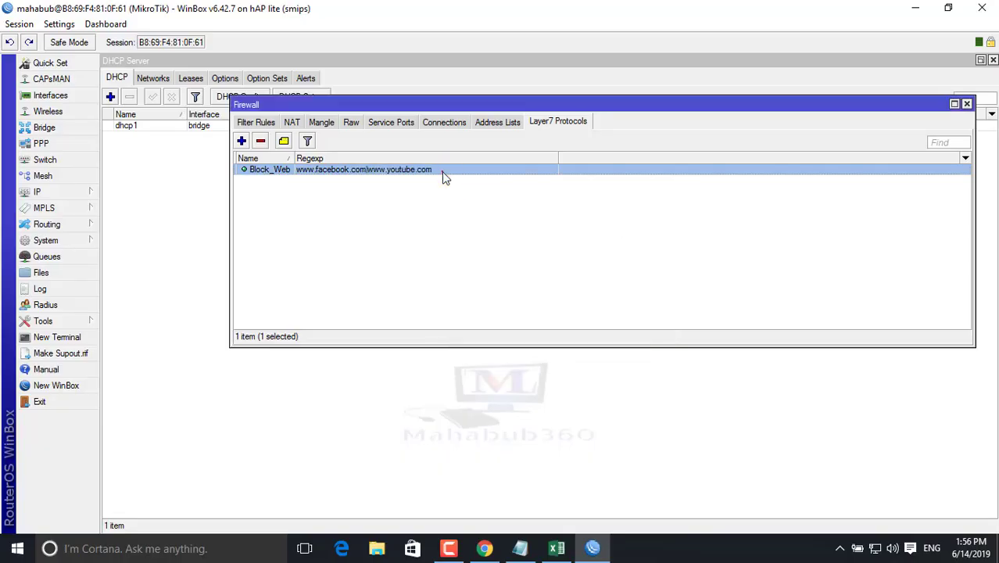
double_click(443, 172)
click(580, 272)
click(635, 279)
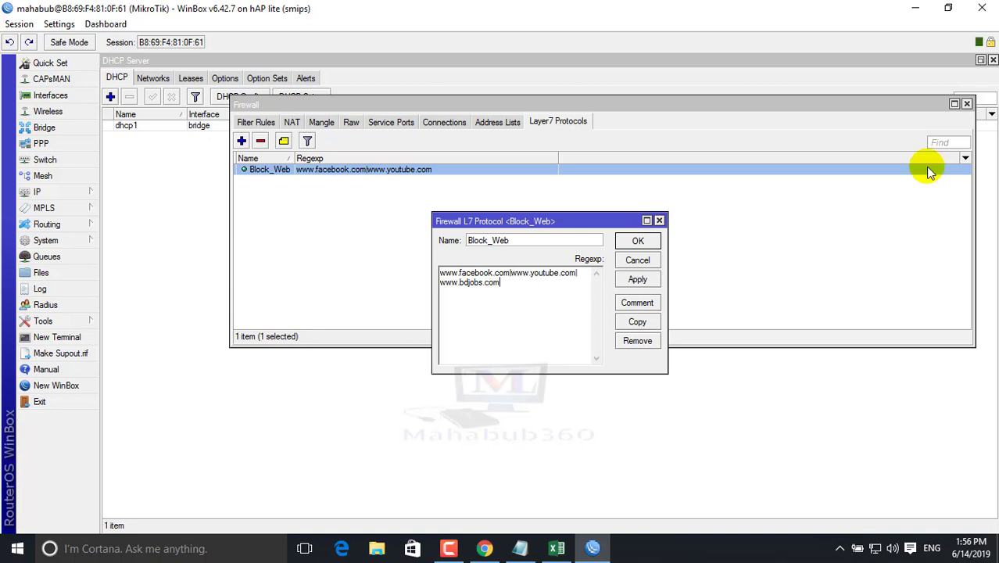
click(637, 279)
click(637, 240)
click(485, 230)
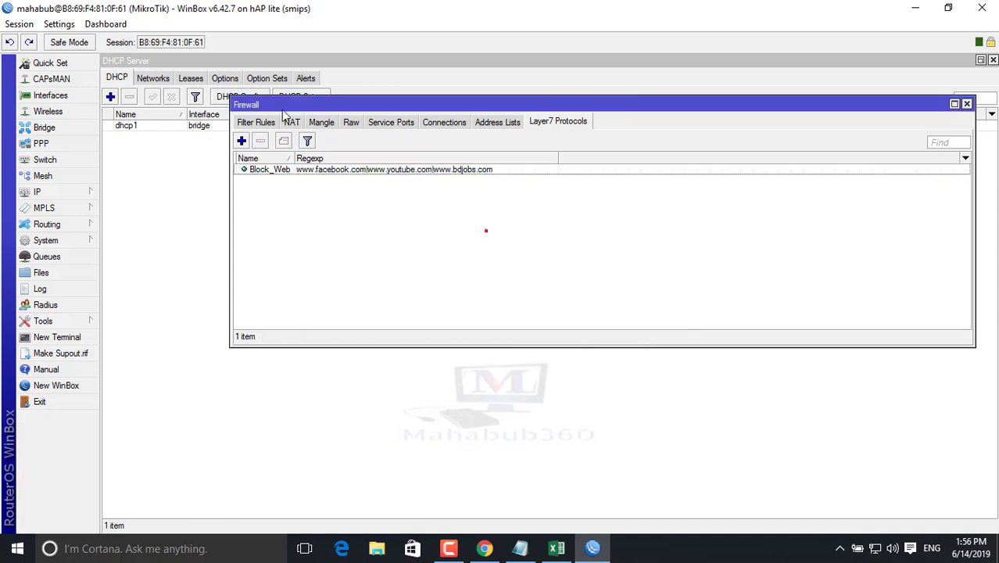
Sort the filter rules by source address and check which Layer7 protocol the 192.168.200.0/24 drop rule uses.
click(248, 121)
click(378, 170)
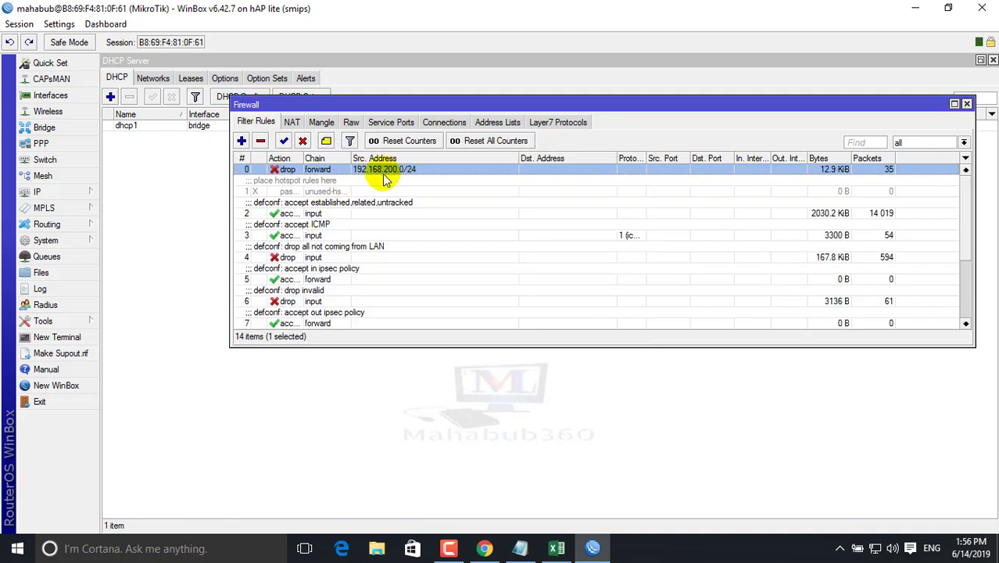
click(382, 158)
click(382, 159)
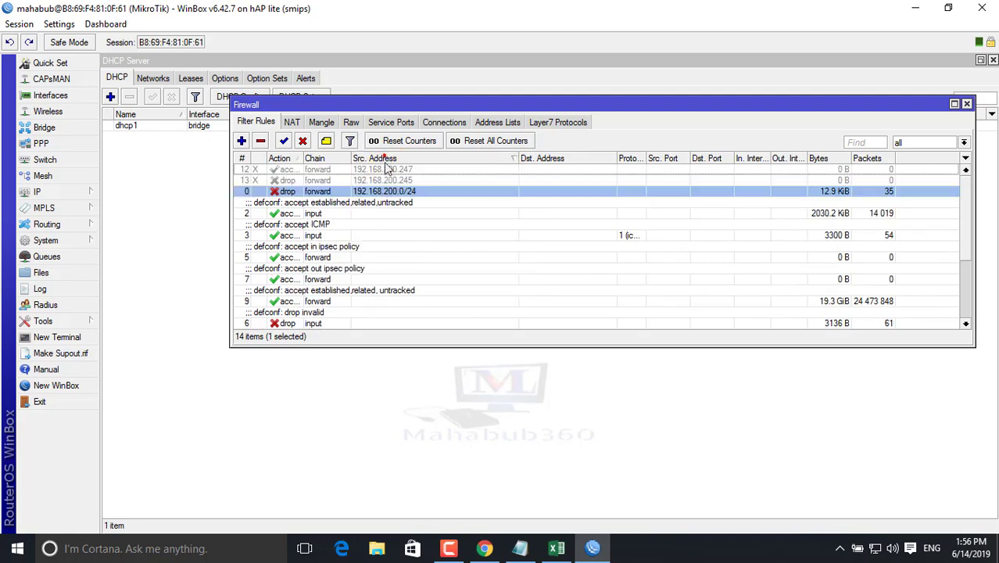
double_click(327, 190)
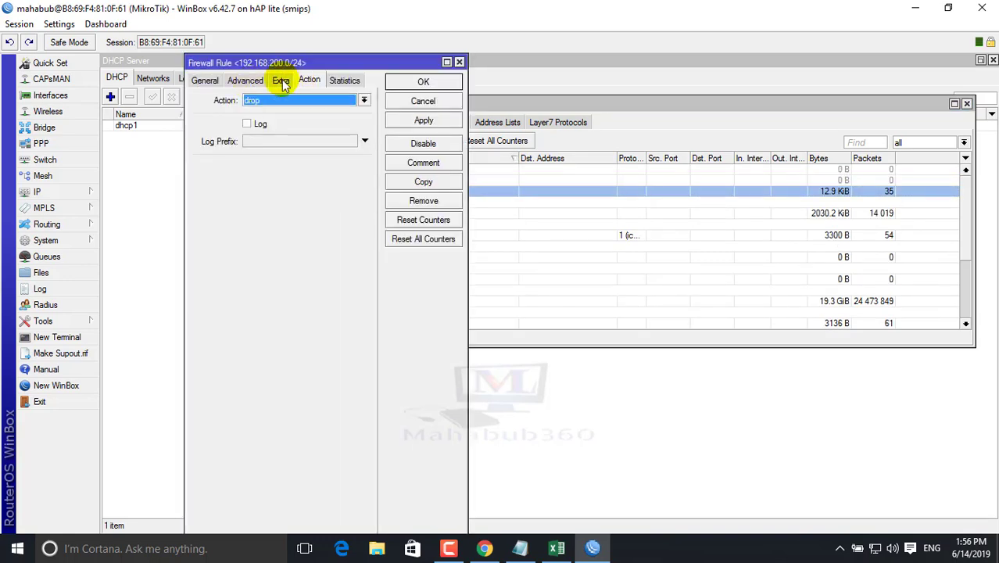
click(234, 81)
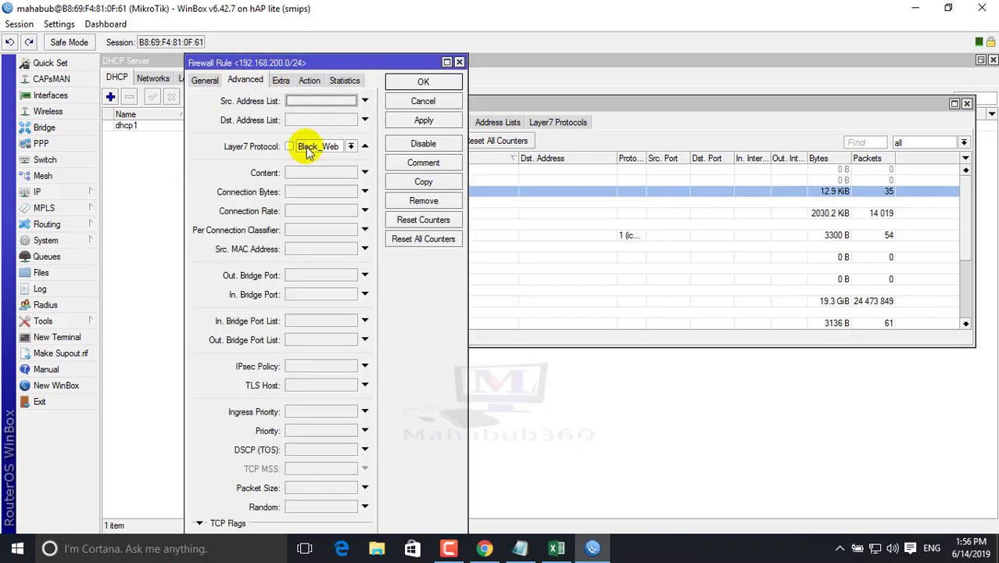
click(422, 104)
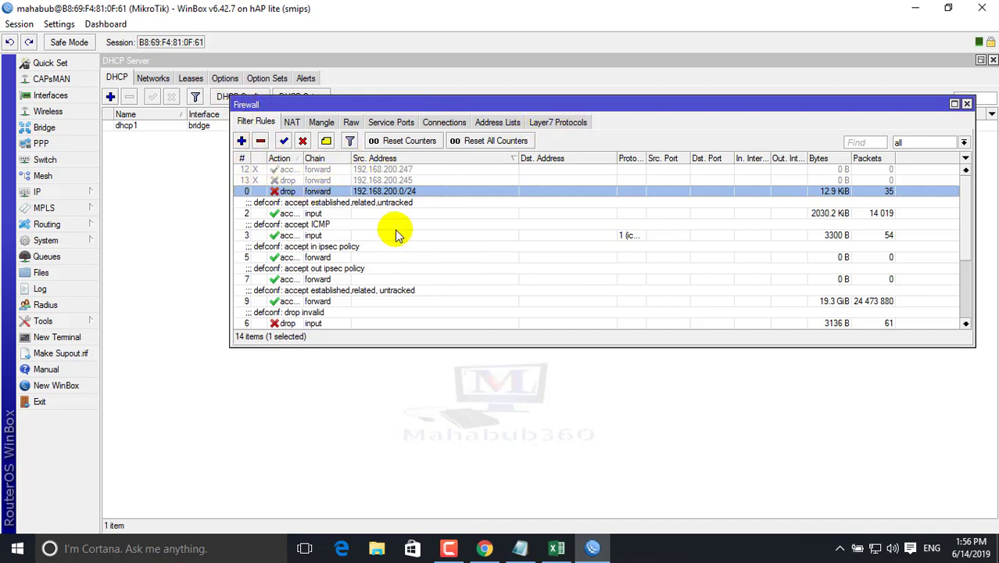
click(561, 121)
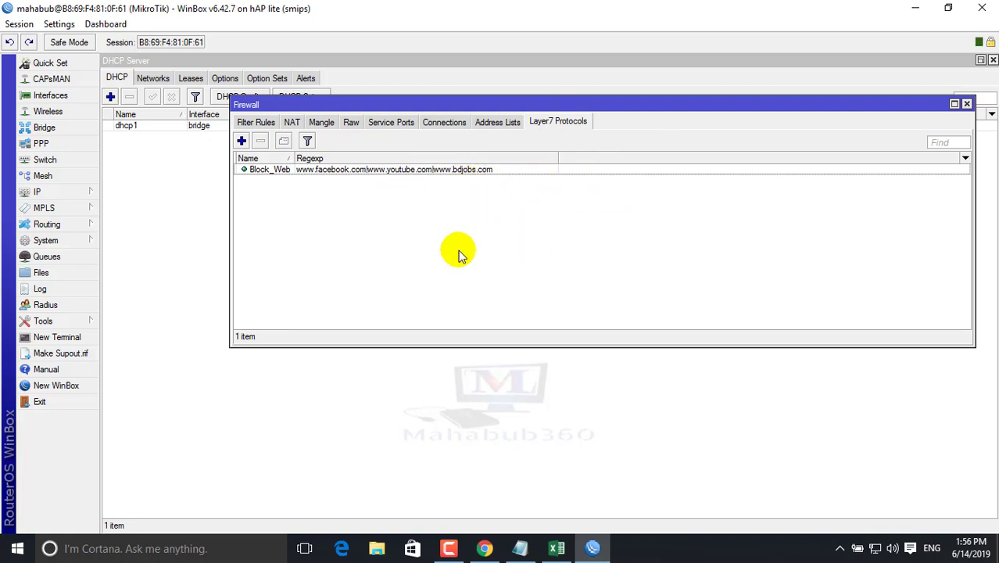
Switch to Chrome, test access to youtube.com in a new tab, and close the browser.
click(485, 547)
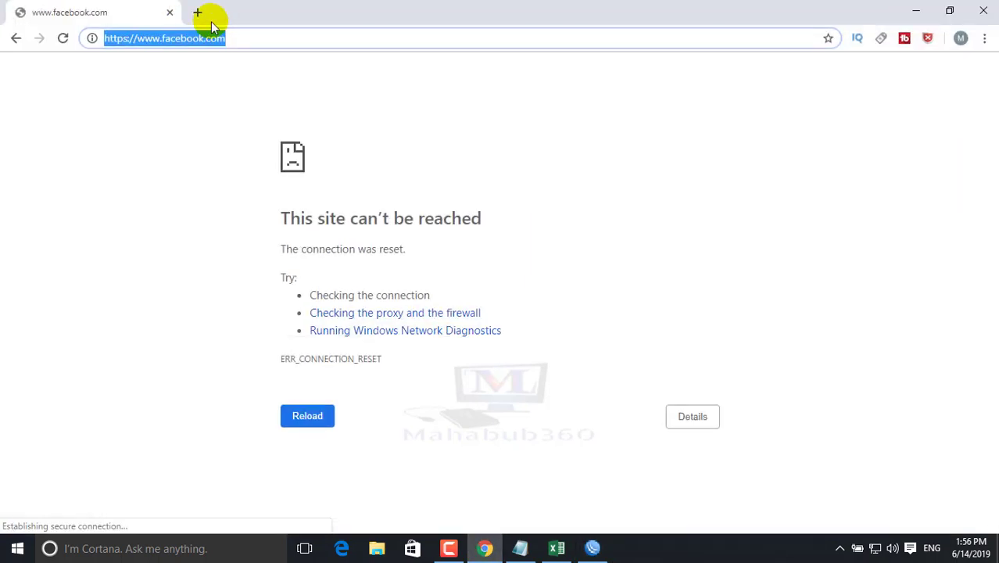
click(197, 13)
text(youtube.com)
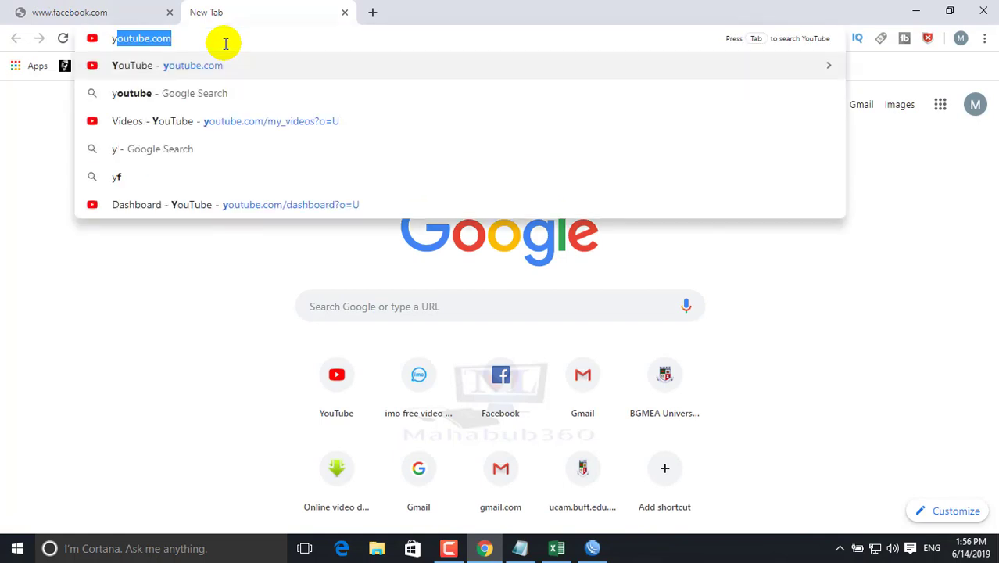
key(Return)
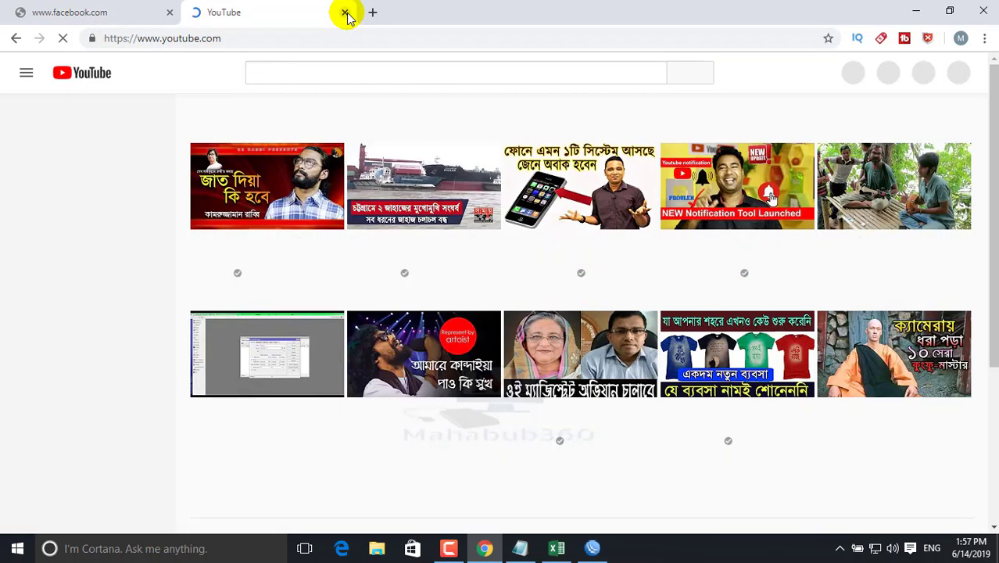
click(345, 12)
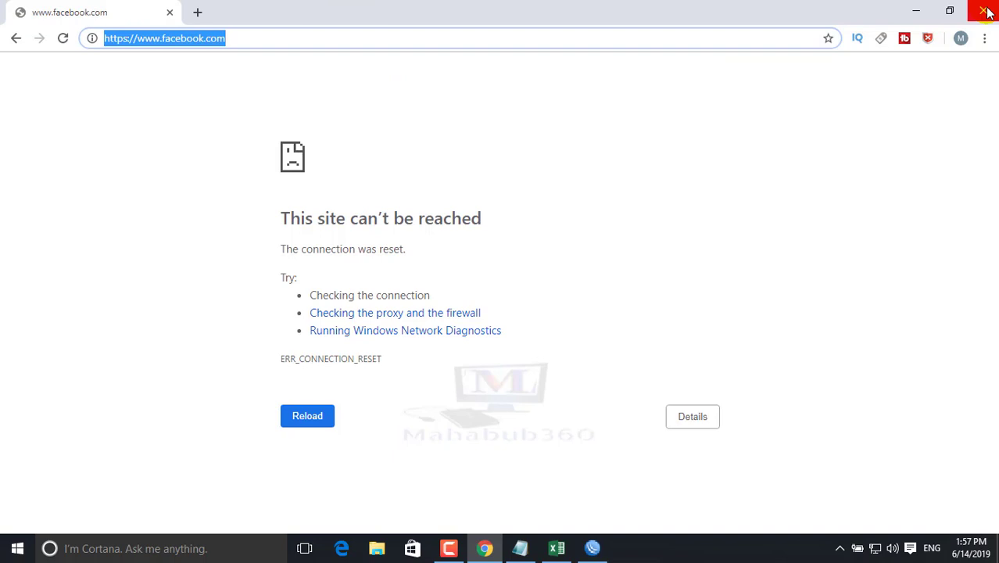
click(986, 11)
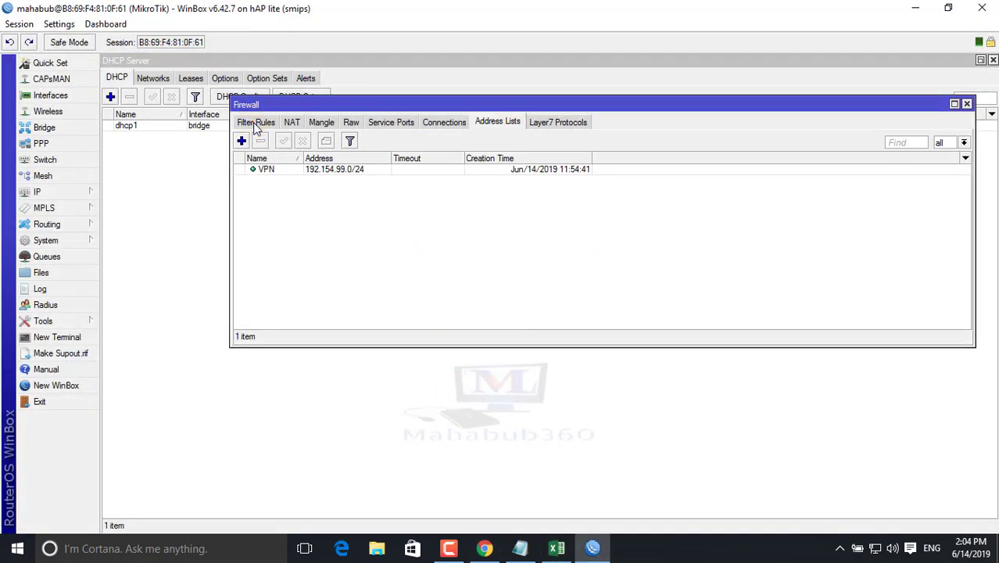
Check the traffic counters of the 192.168.200.0/24 drop rule and the regexp of the Block_Web Layer7 protocol.
click(255, 123)
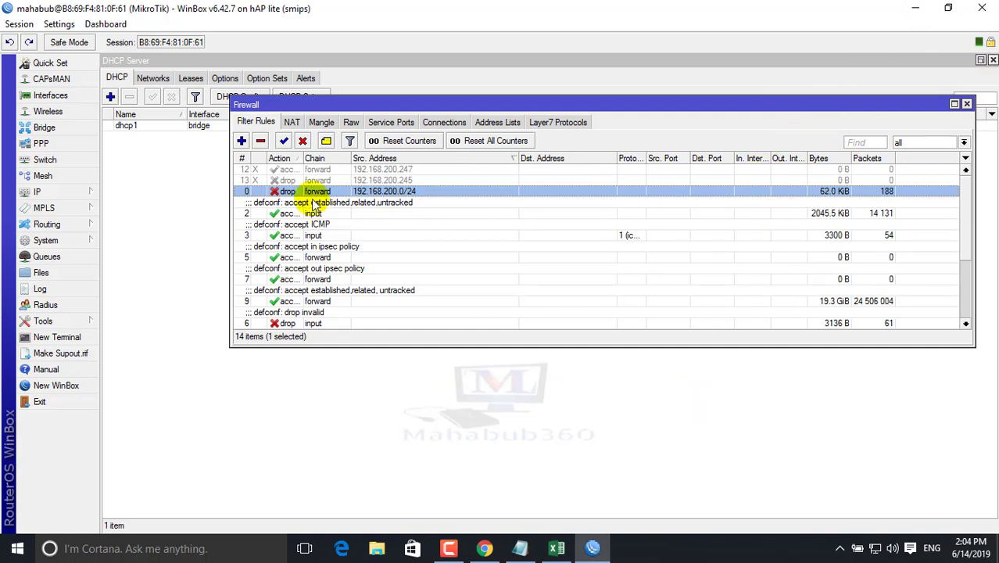
click(539, 122)
double_click(394, 169)
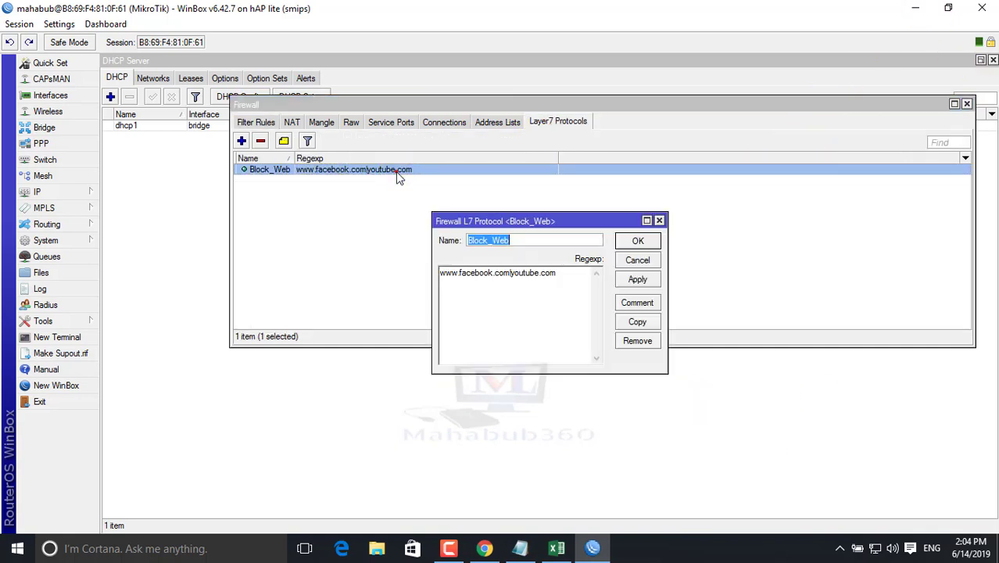
click(542, 292)
click(637, 260)
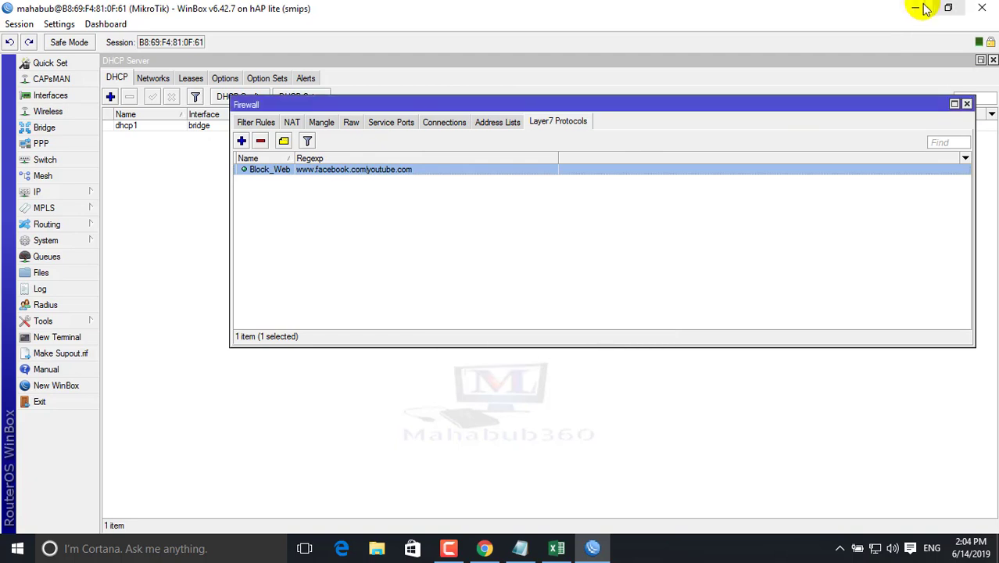
Switch to Chrome, clear the browsing data from the history page, and close the Settings and History tabs.
click(915, 7)
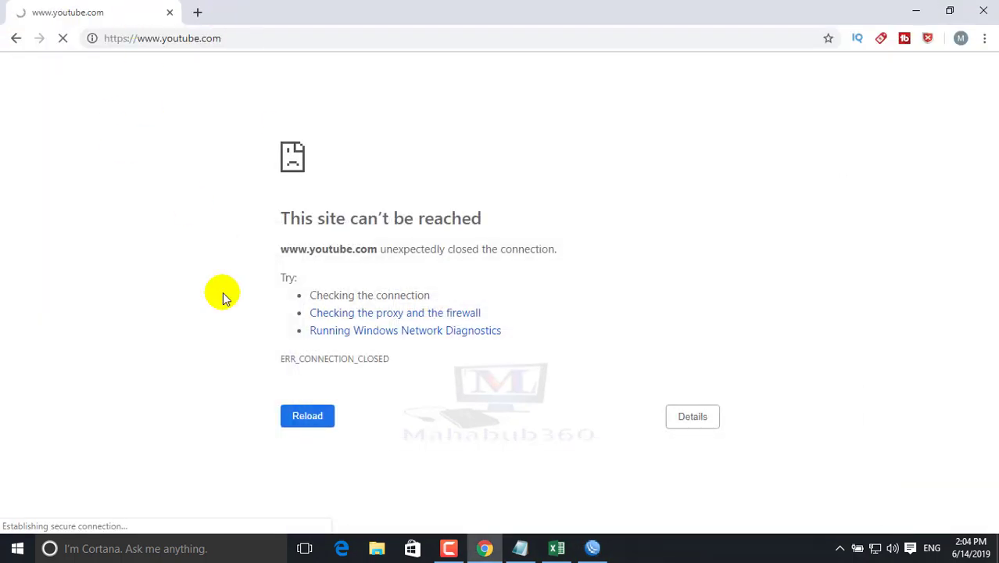
click(983, 37)
click(848, 303)
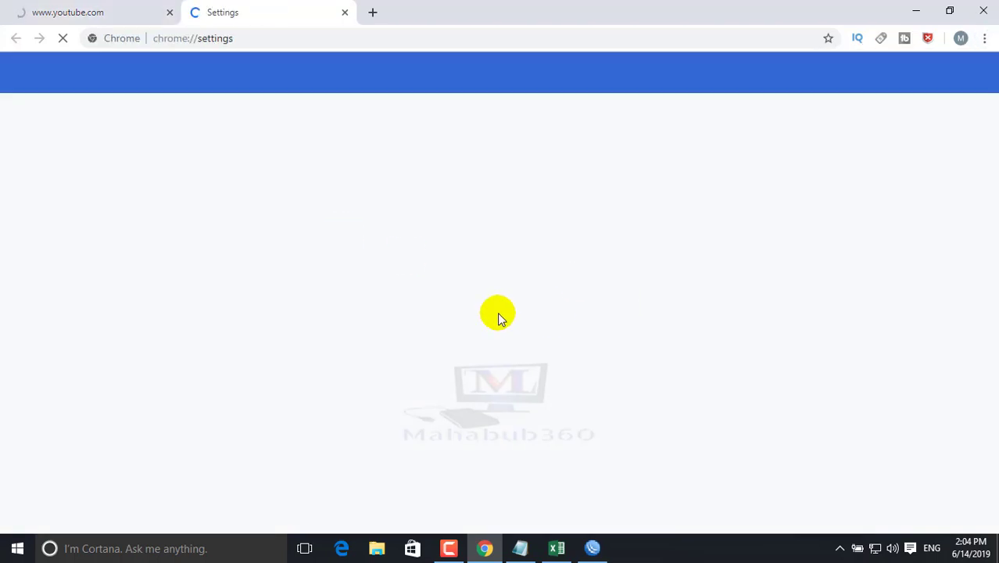
key(ctrl+h)
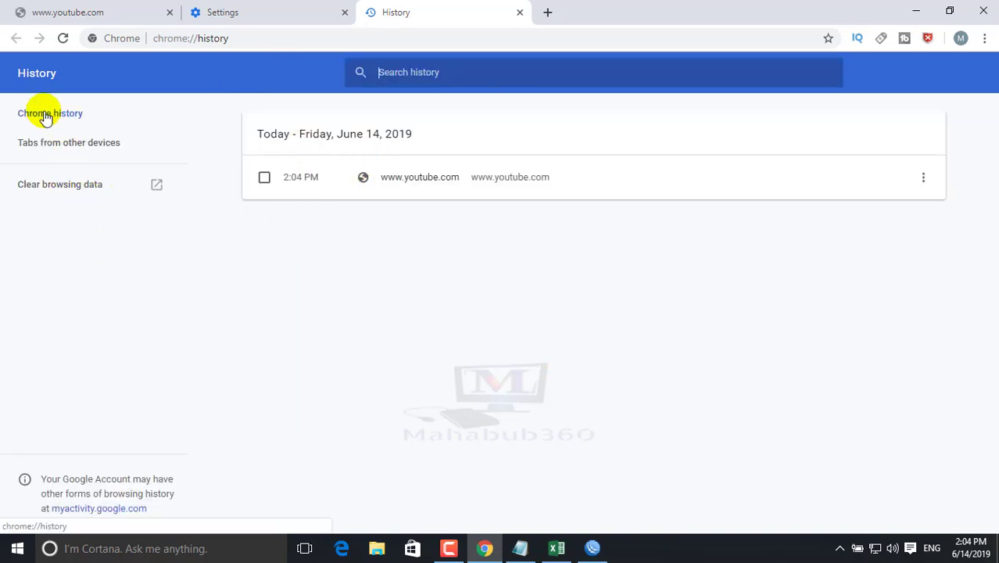
click(55, 186)
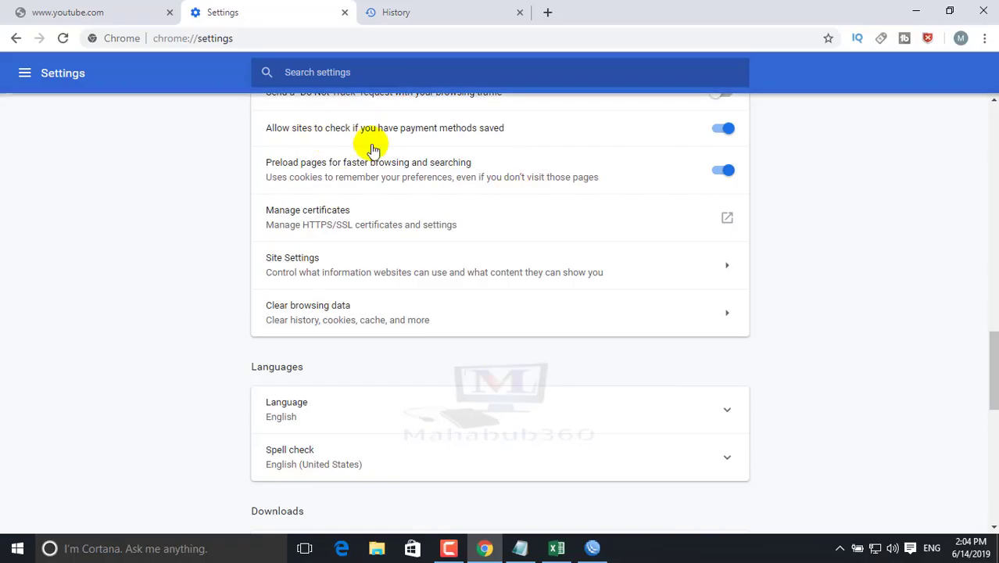
click(413, 9)
click(520, 14)
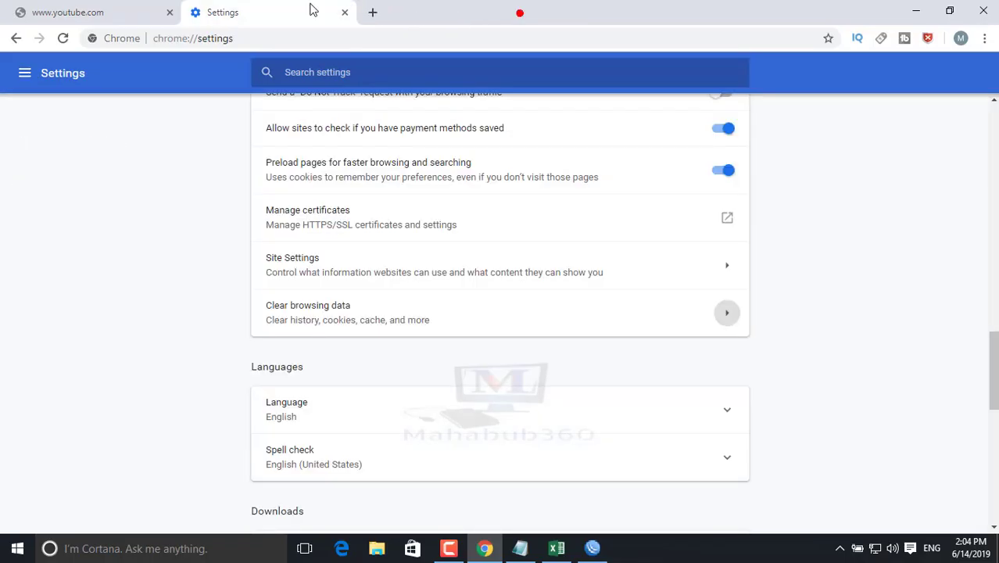
click(344, 12)
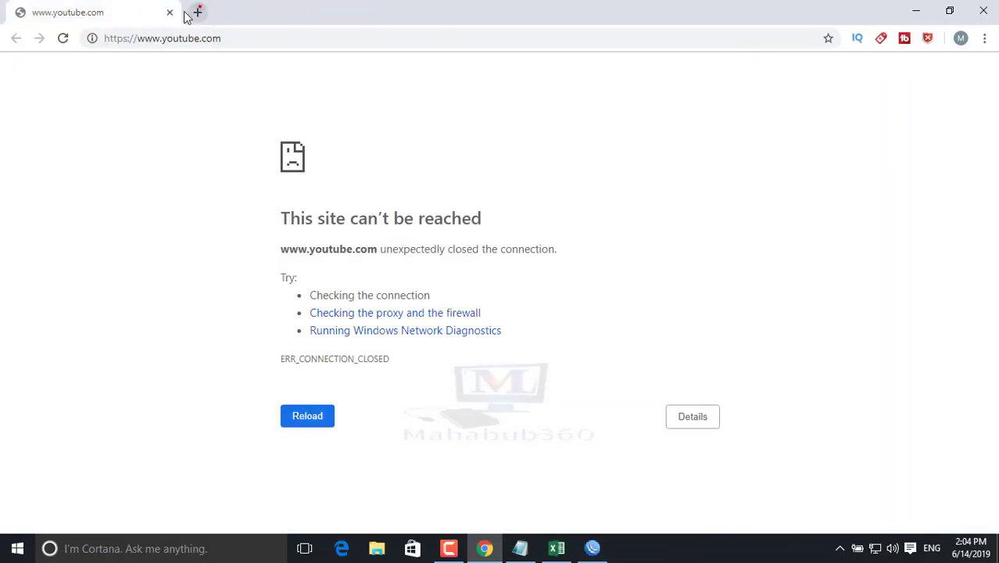
Replace the old YouTube tab with a new one and test access to youtube.com.
click(198, 13)
click(169, 12)
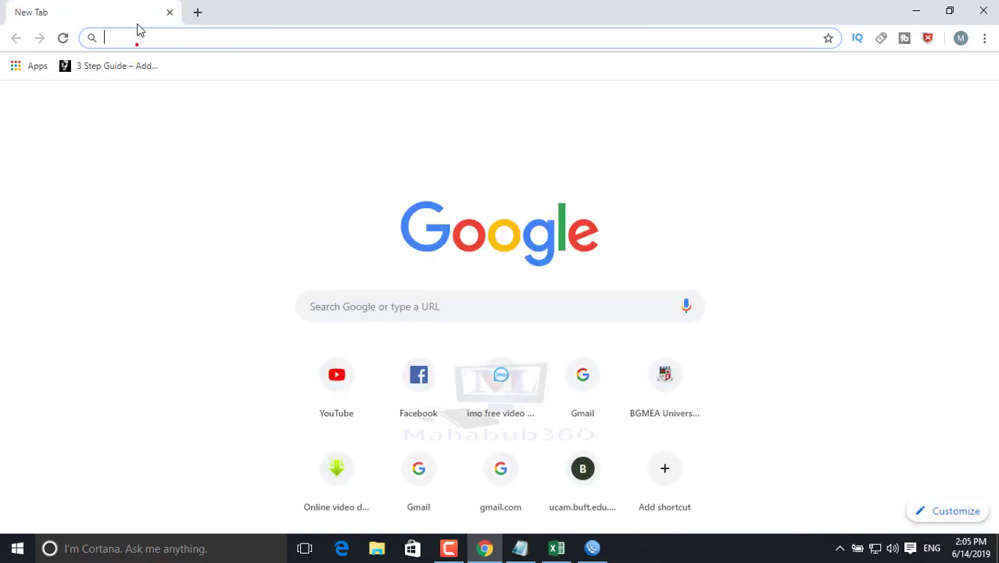
text(y)
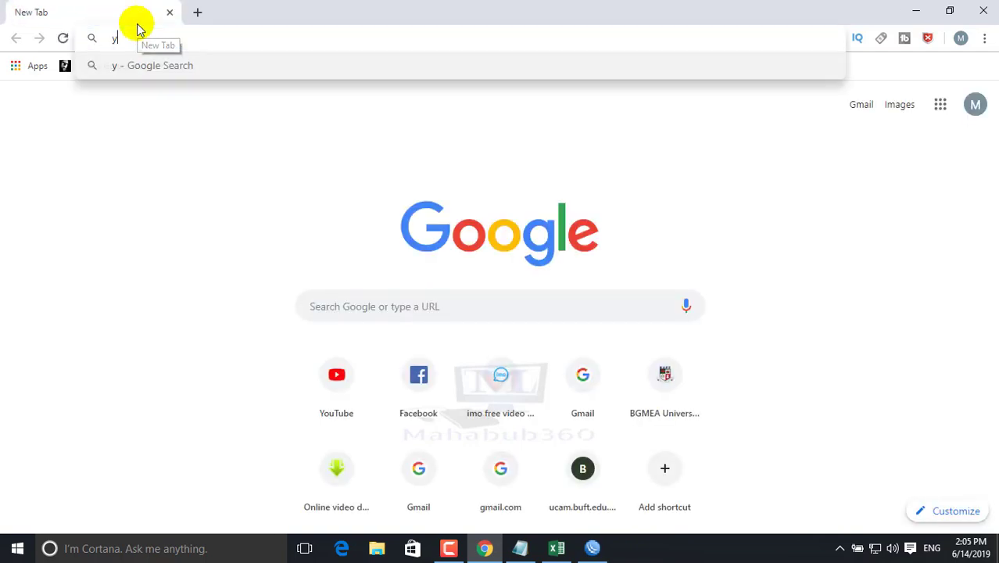
text(ou)
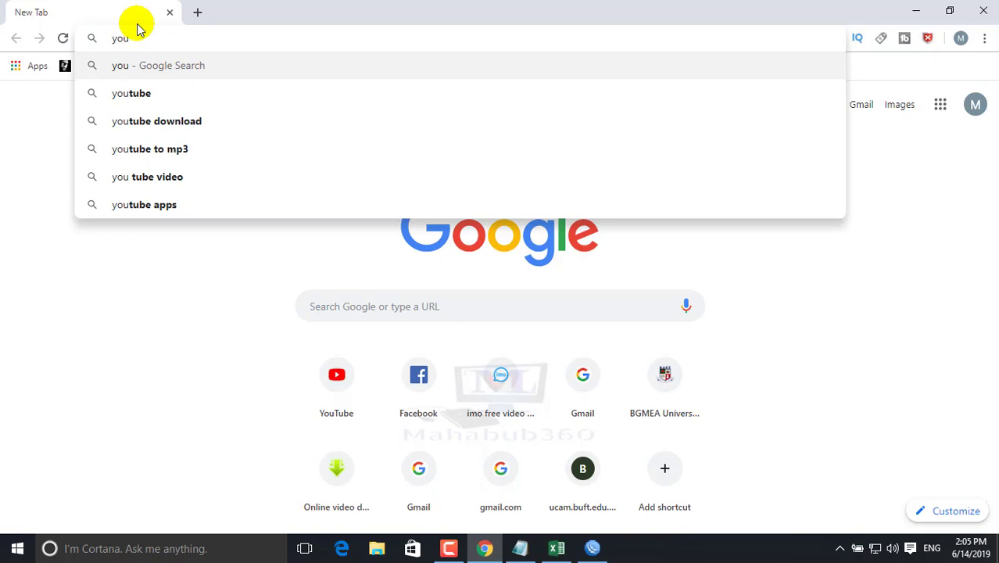
text(tube)
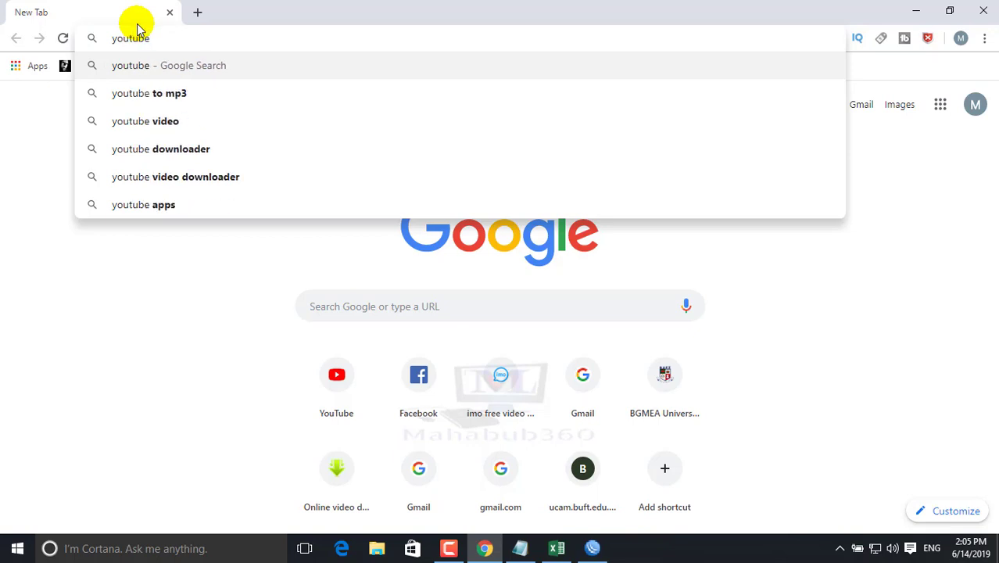
text(.com)
key(Return)
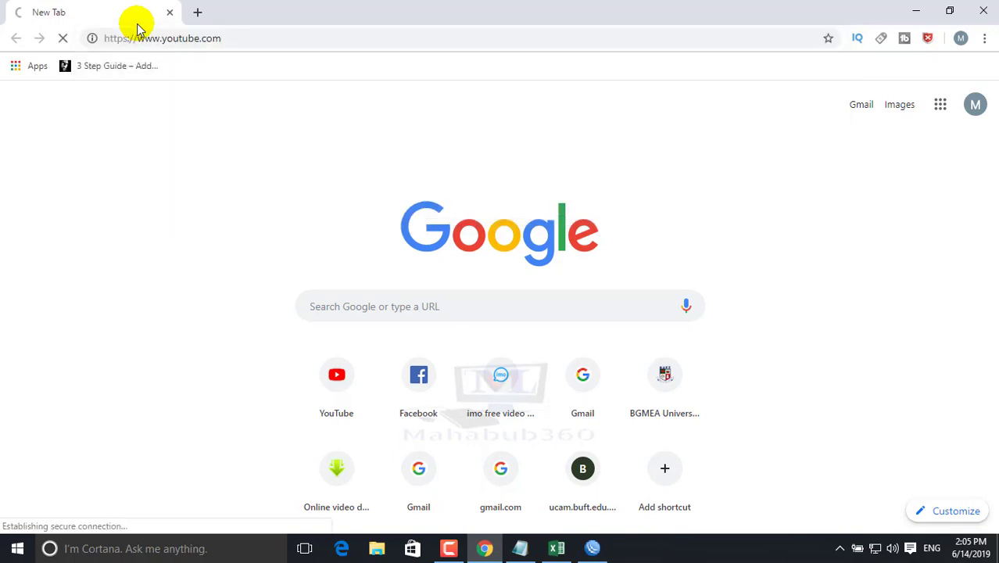
Test access to facebook.com in another new tab.
click(197, 12)
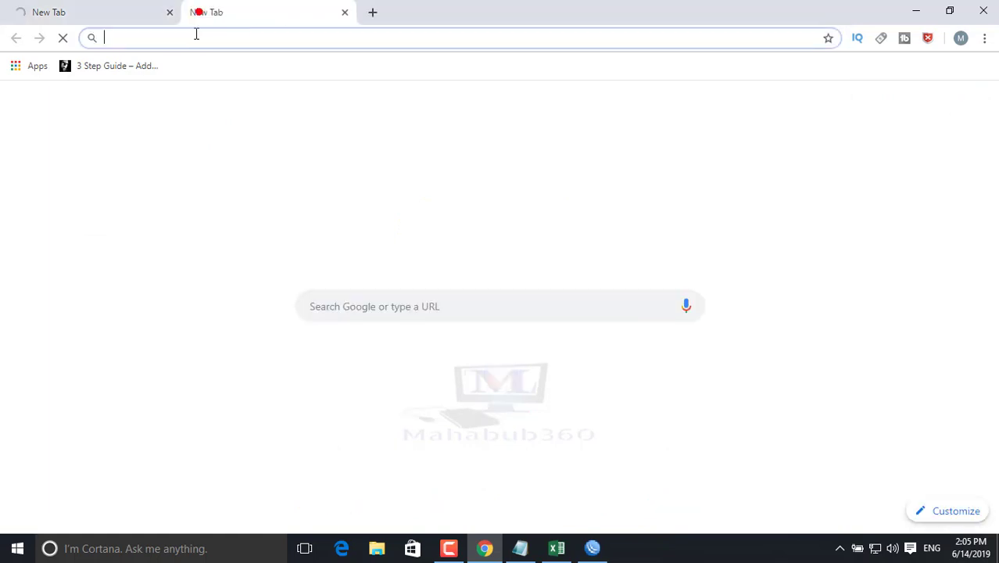
click(196, 34)
text(fa)
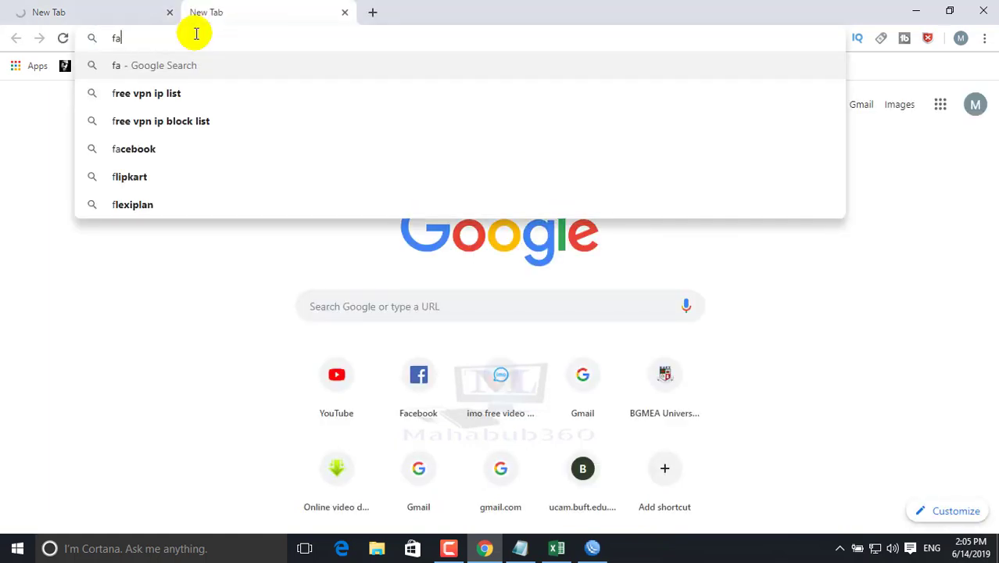
text(cebook)
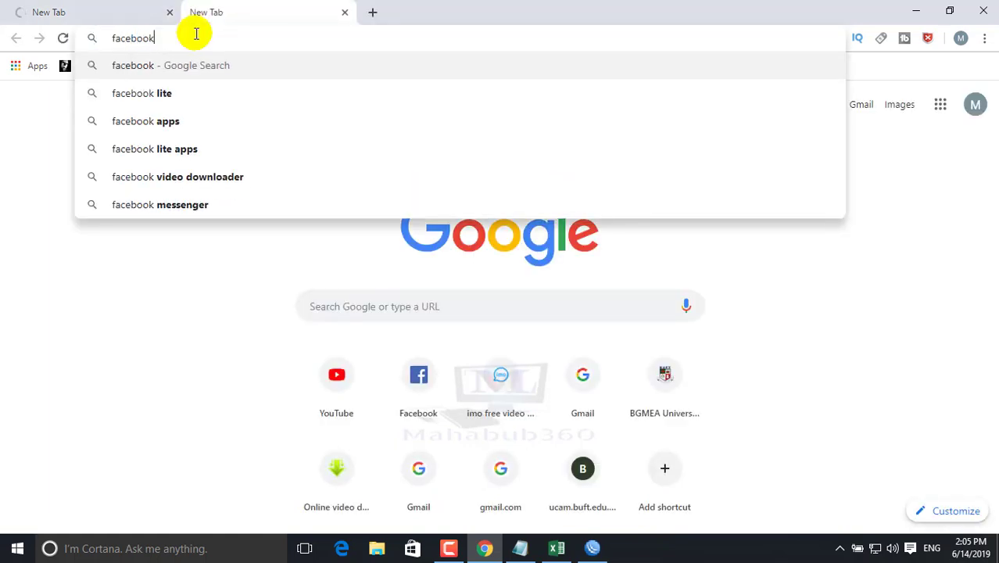
text(.com)
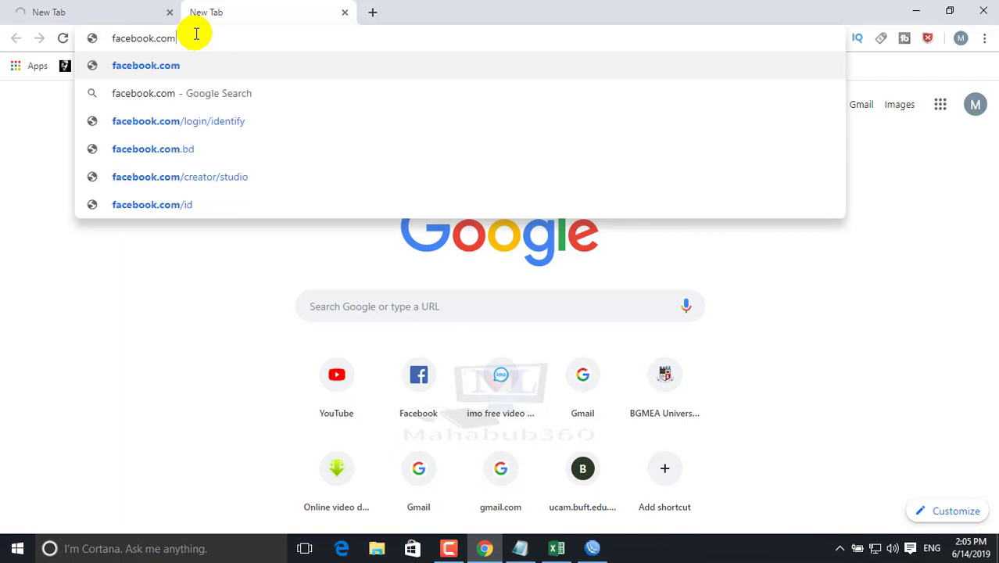
key(Return)
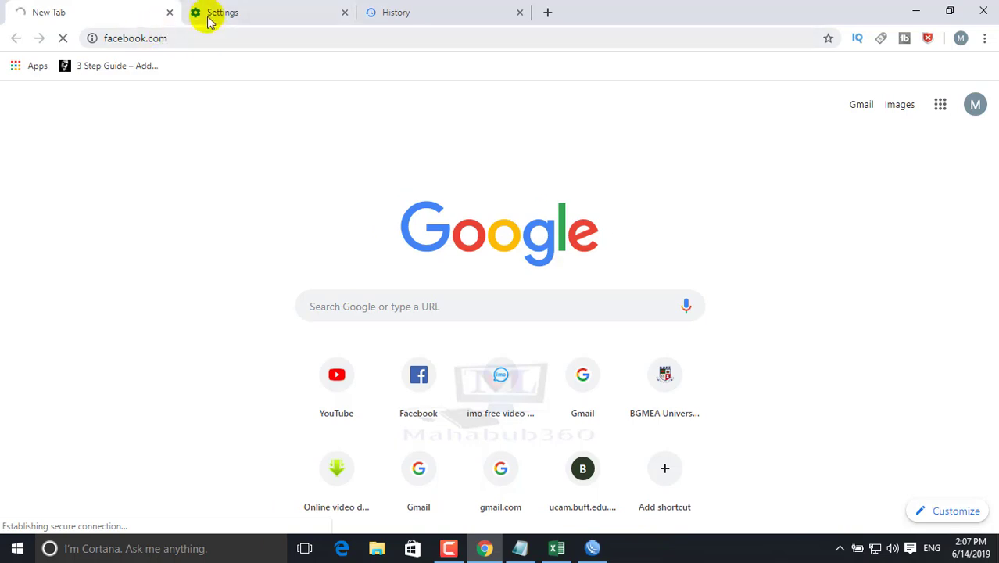
Close the Settings and History tabs, keeping the loading facebook.com tab open.
click(243, 11)
click(344, 14)
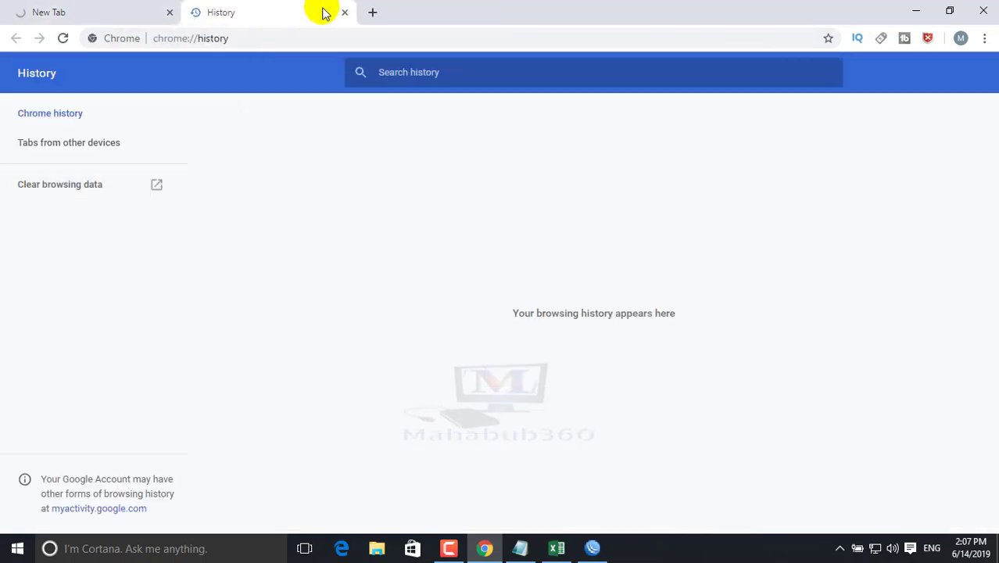
click(346, 13)
Test access to youtube.com in a new tab.
click(198, 16)
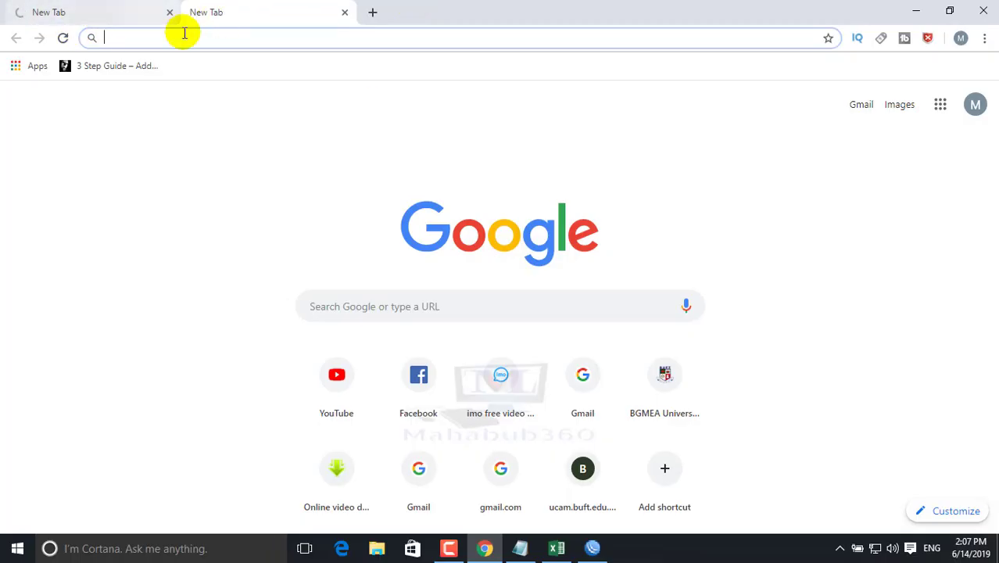
click(272, 75)
text(y)
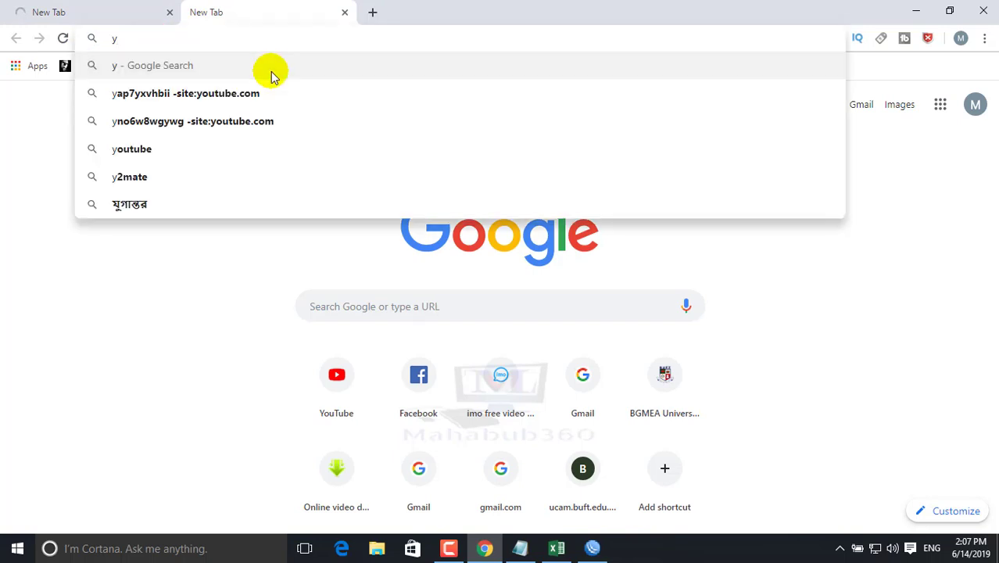
text(out)
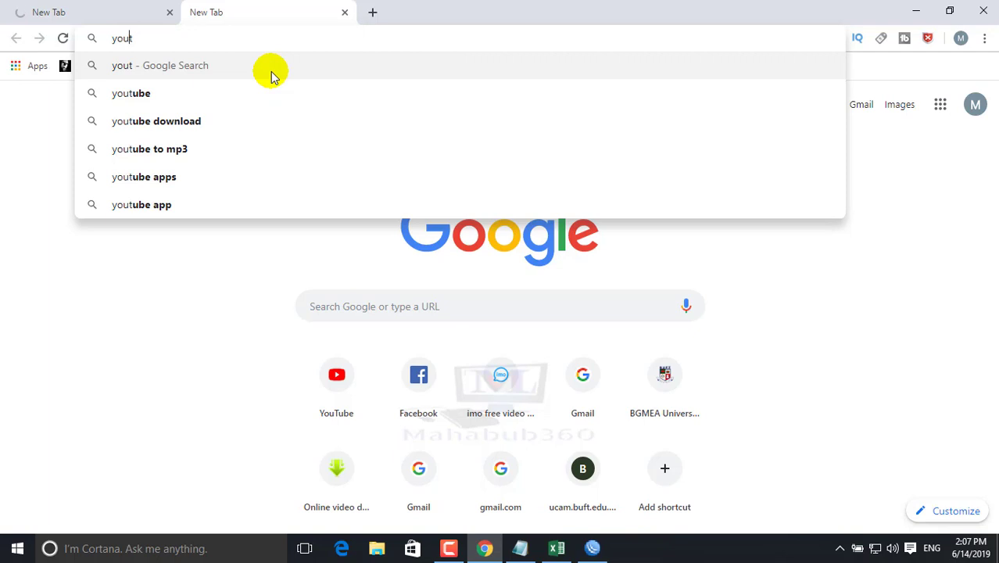
text(ube.com)
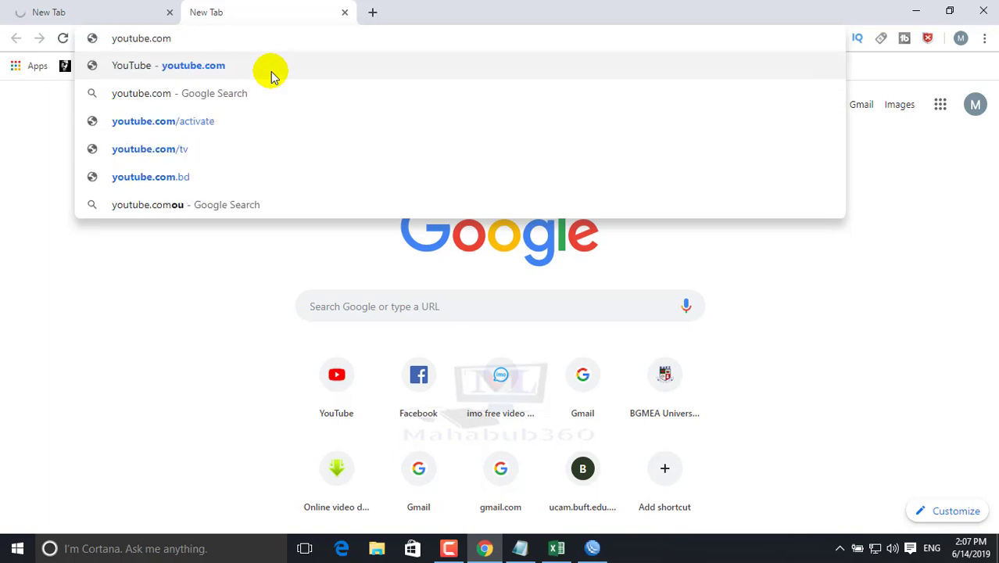
key(Return)
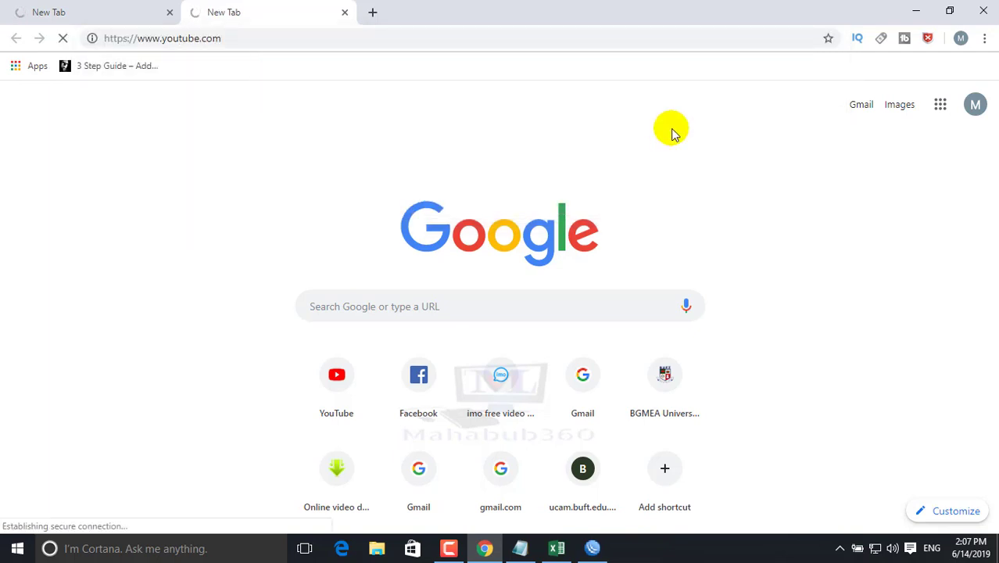
Compare how the facebook.com and youtube.com tabs respond to the block.
click(94, 15)
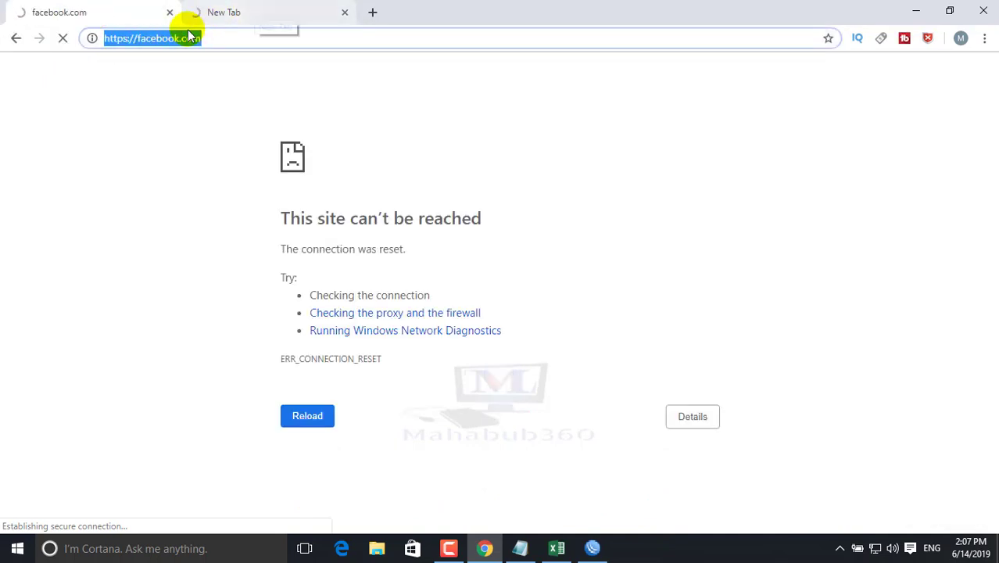
click(274, 16)
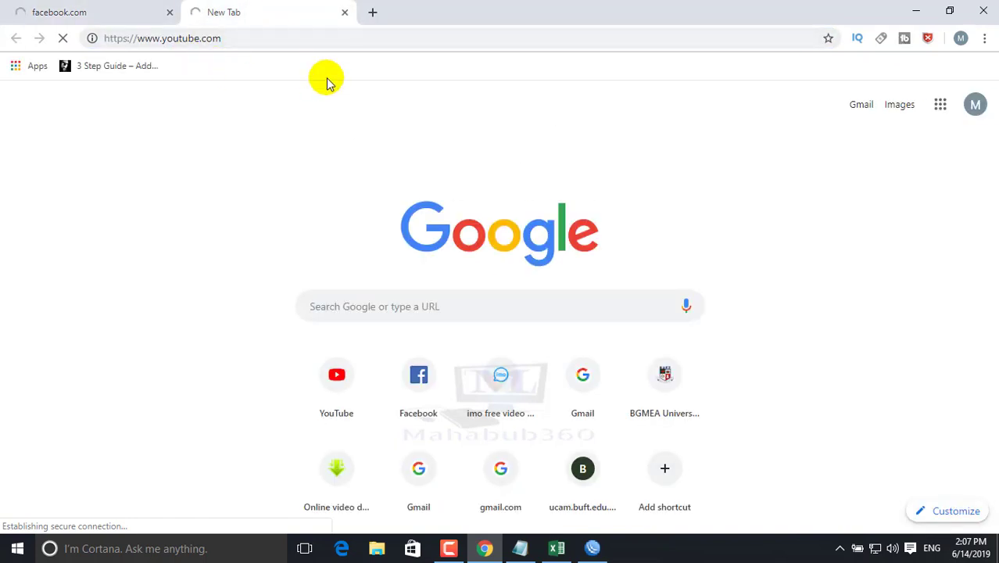
click(89, 11)
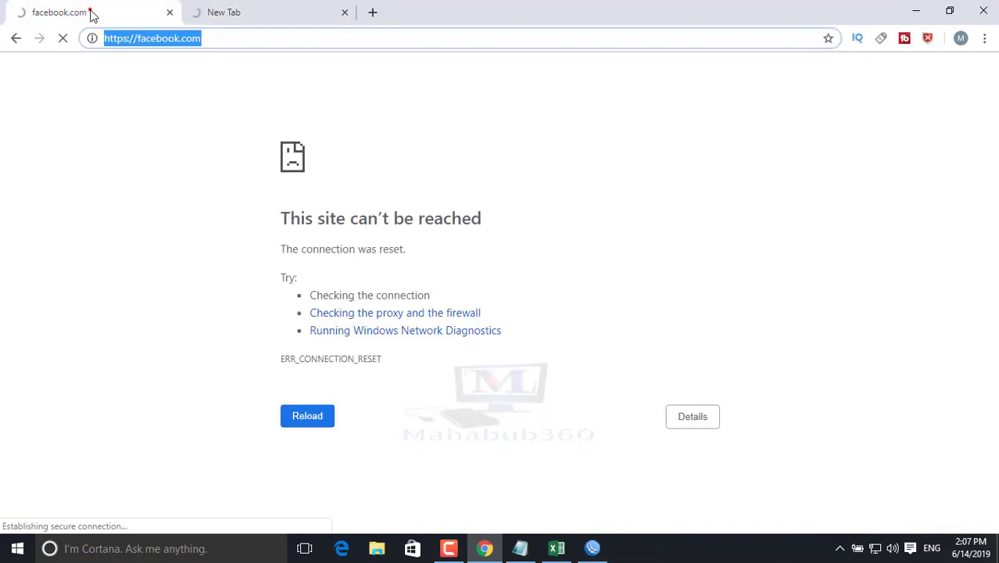
click(252, 10)
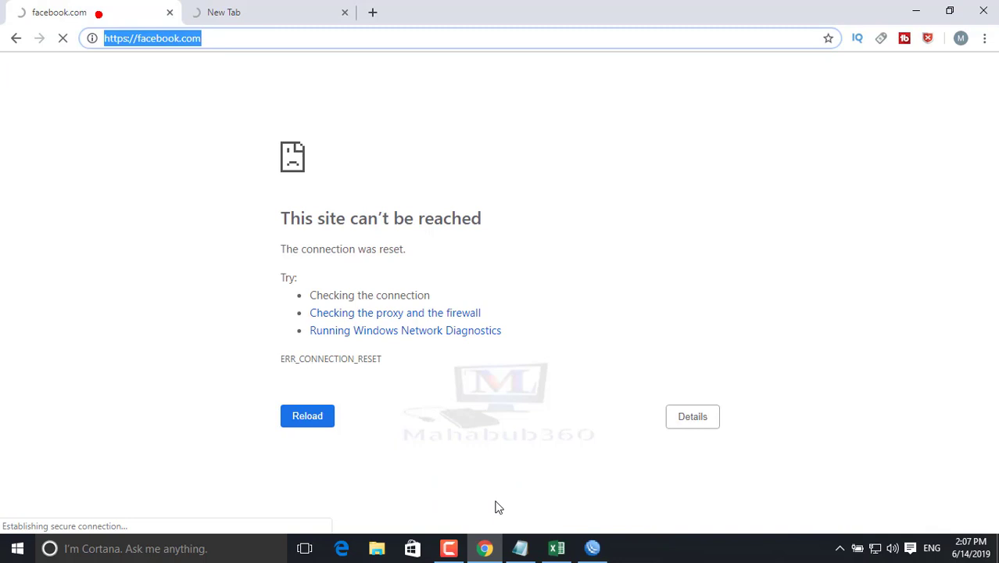
Switch to WinBox, check the PC's IPv4 address in the Ethernet connection details from Network and Sharing Center, and close those windows.
click(592, 548)
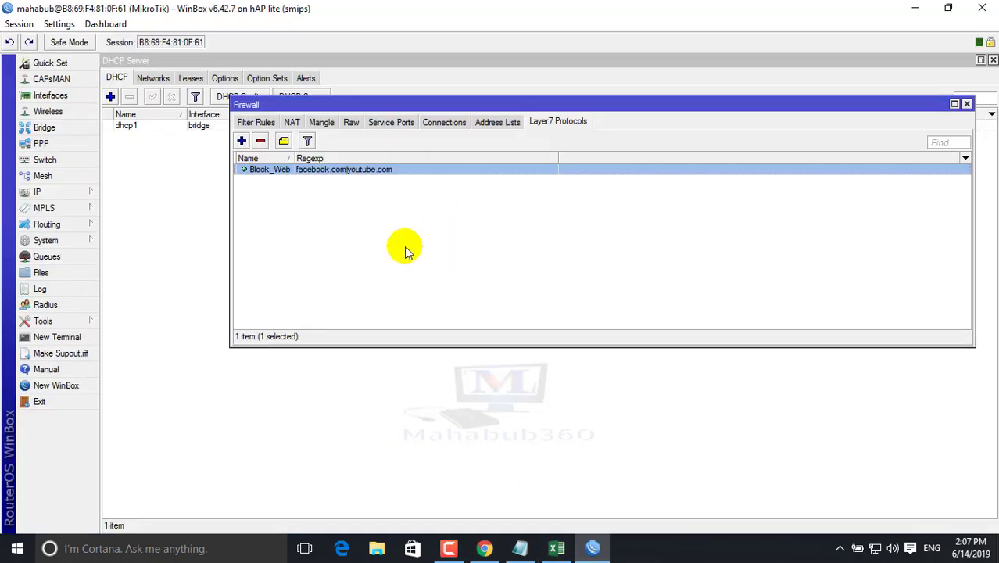
right_click(875, 550)
click(860, 536)
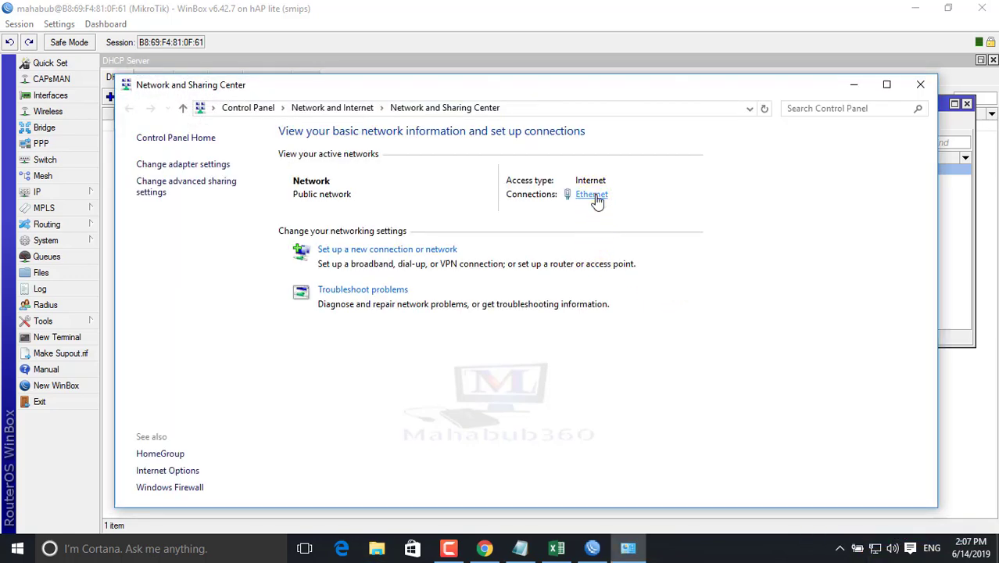
click(591, 194)
click(415, 263)
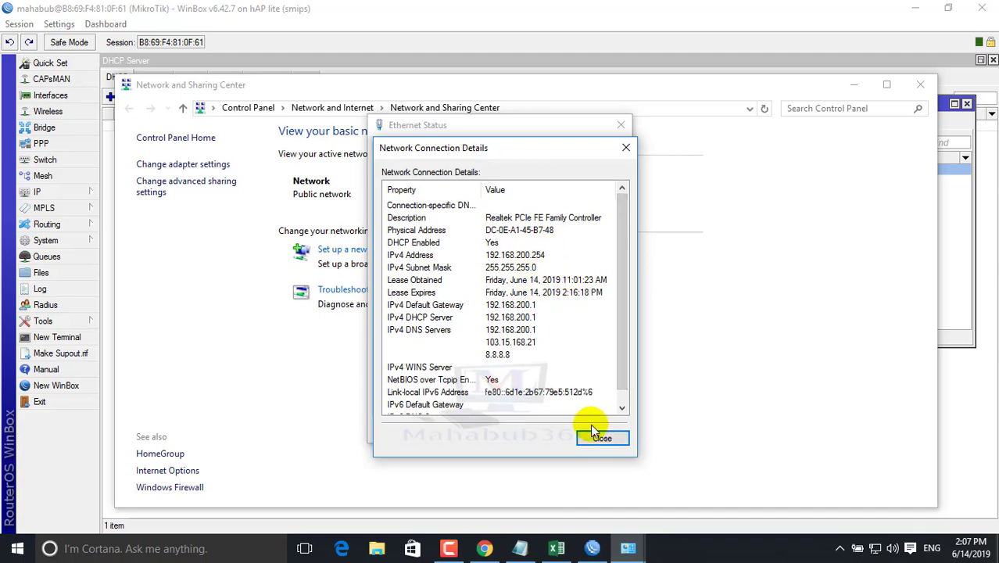
click(601, 439)
click(602, 427)
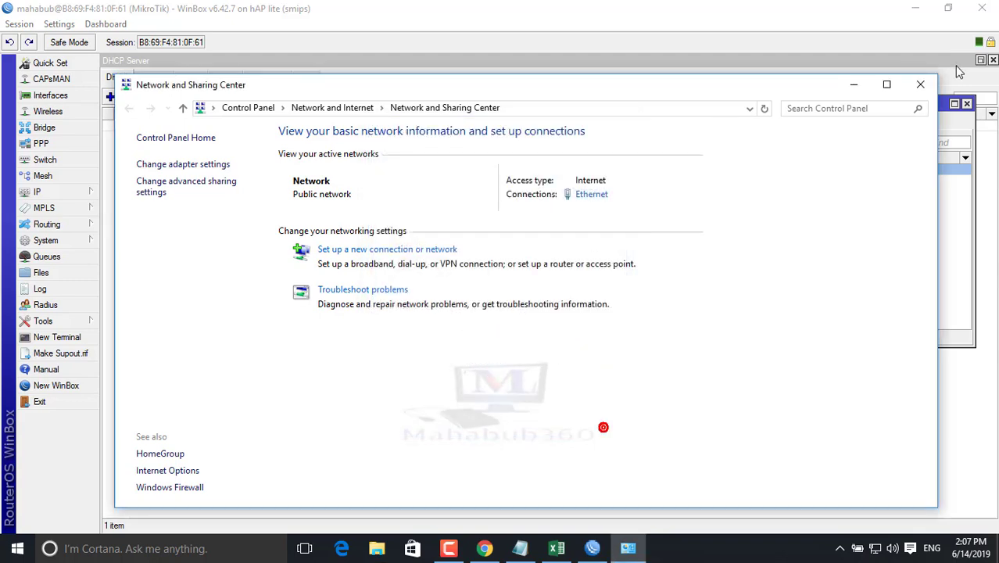
click(923, 86)
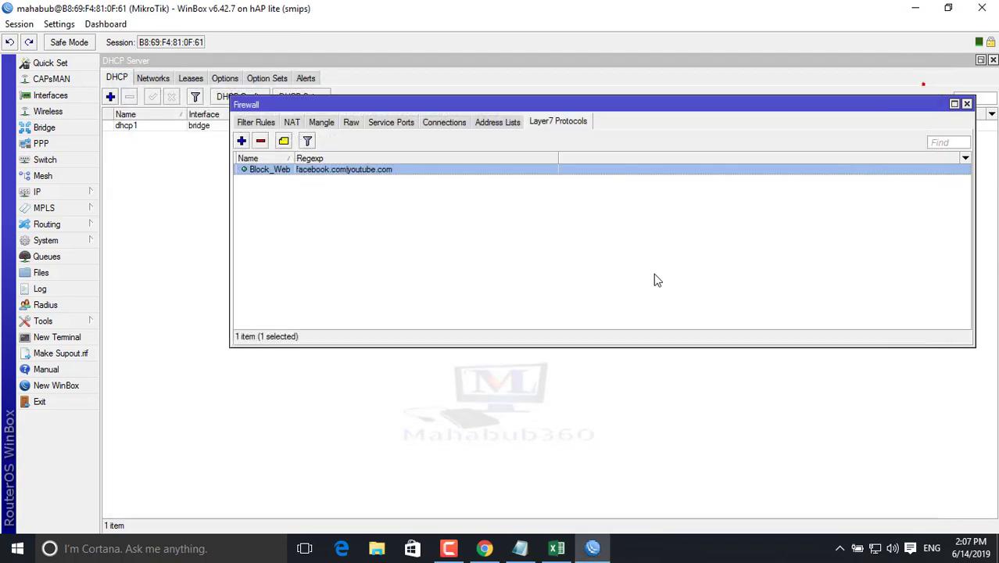
Recheck the facebook.com page in Chrome, and return to WinBox to review the firewall filter rules.
click(484, 548)
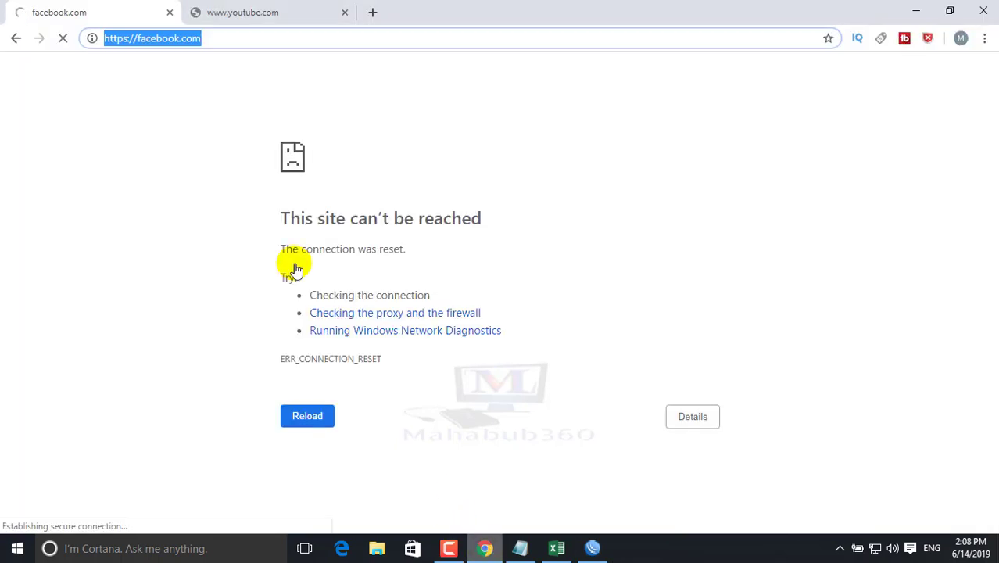
click(593, 549)
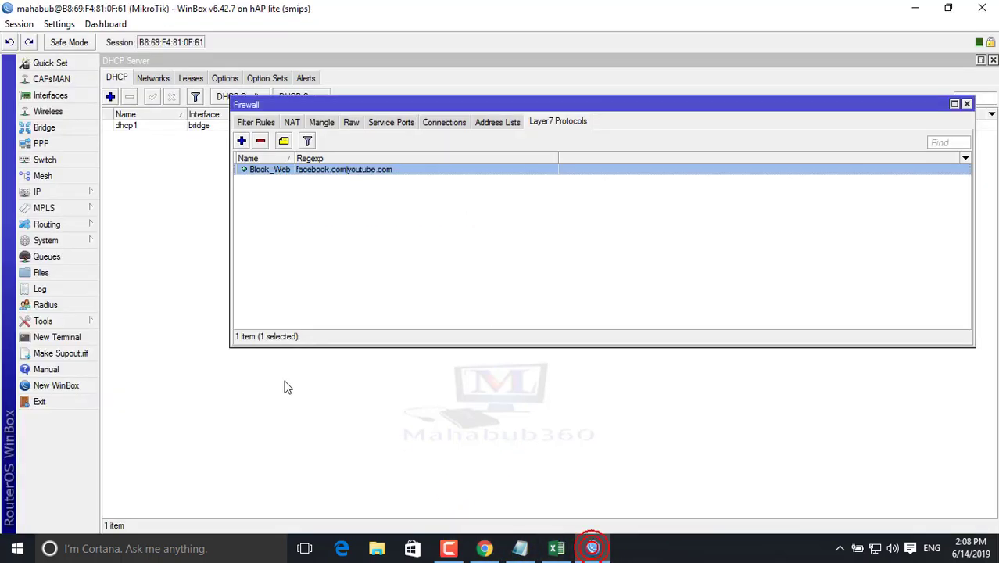
click(325, 125)
click(254, 126)
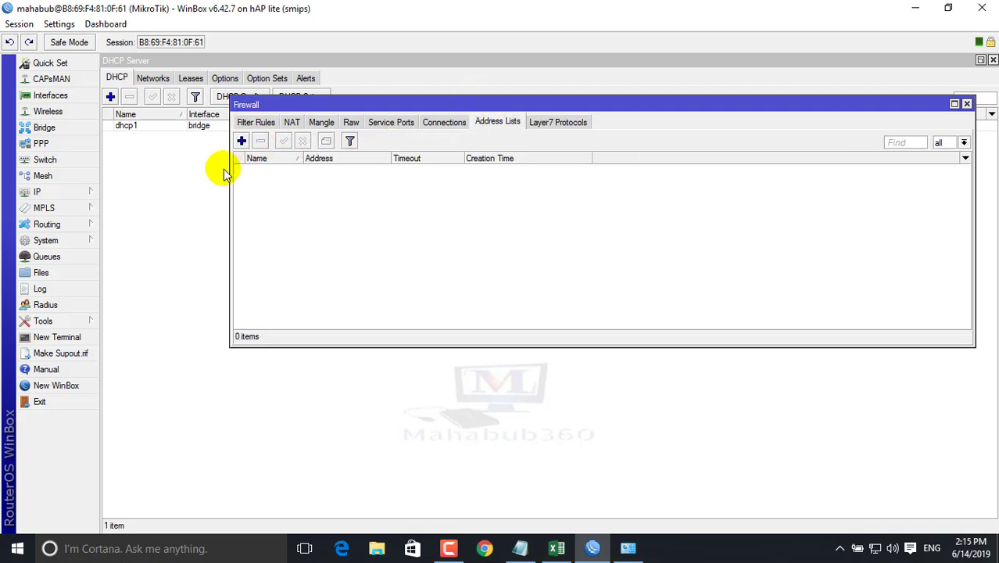
click(244, 122)
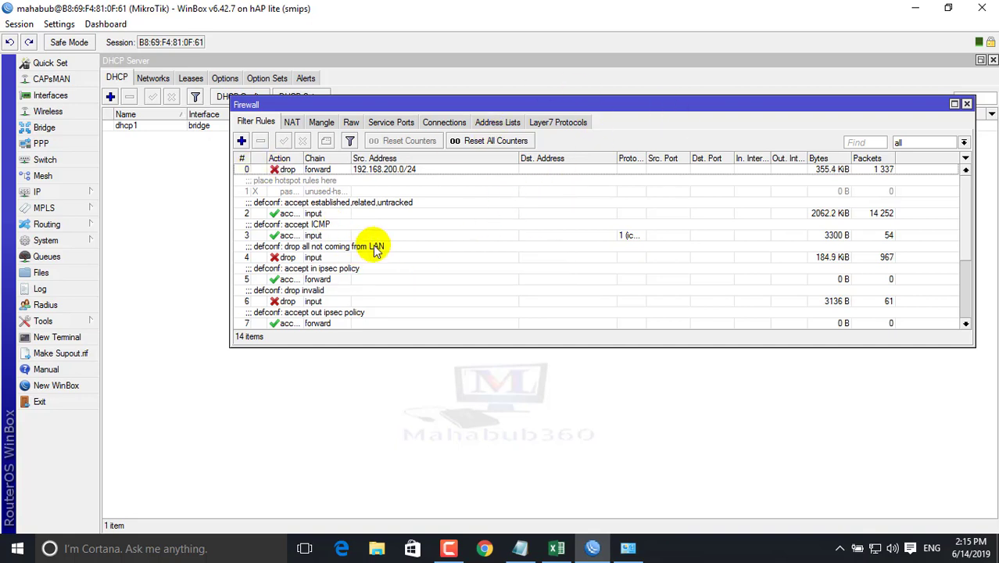
Add a firewall address list entry named ALOW with the address 192.168.200.254.
click(492, 124)
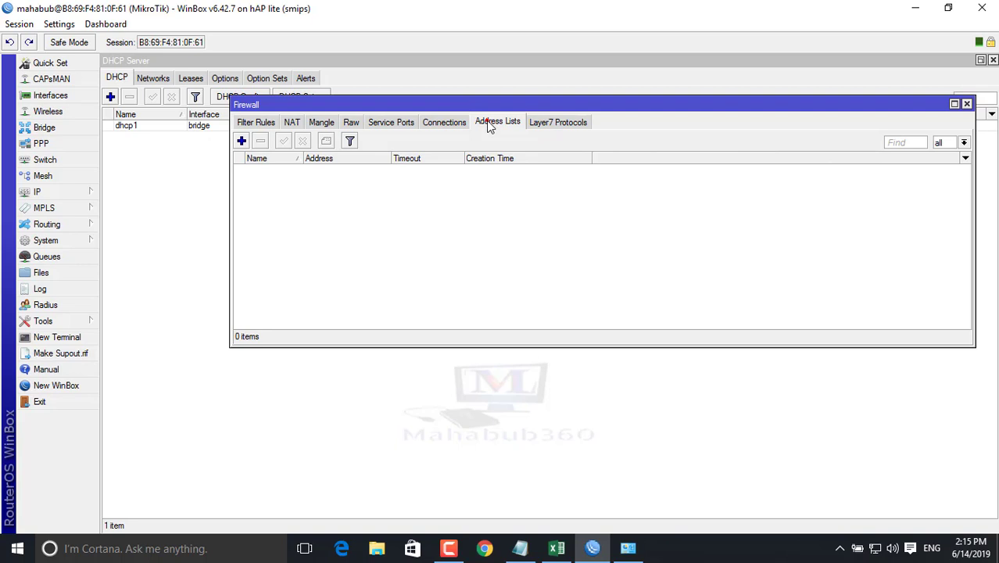
click(241, 142)
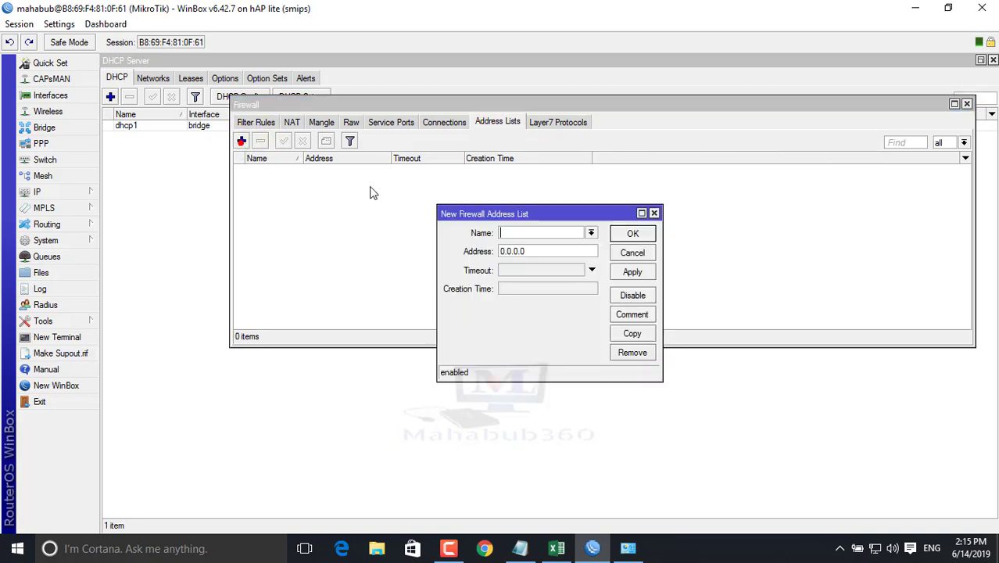
click(519, 232)
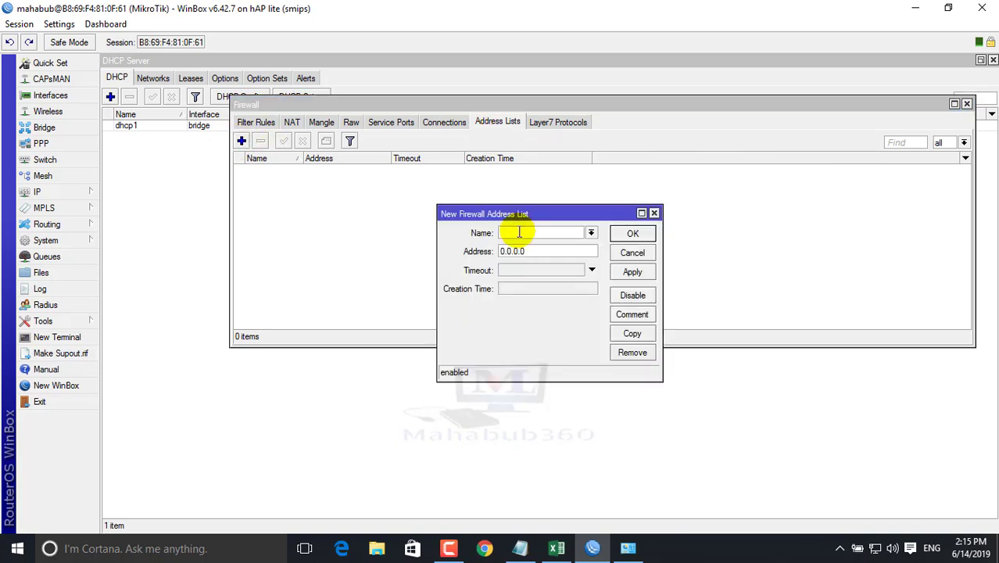
text(ALOW)
click(591, 232)
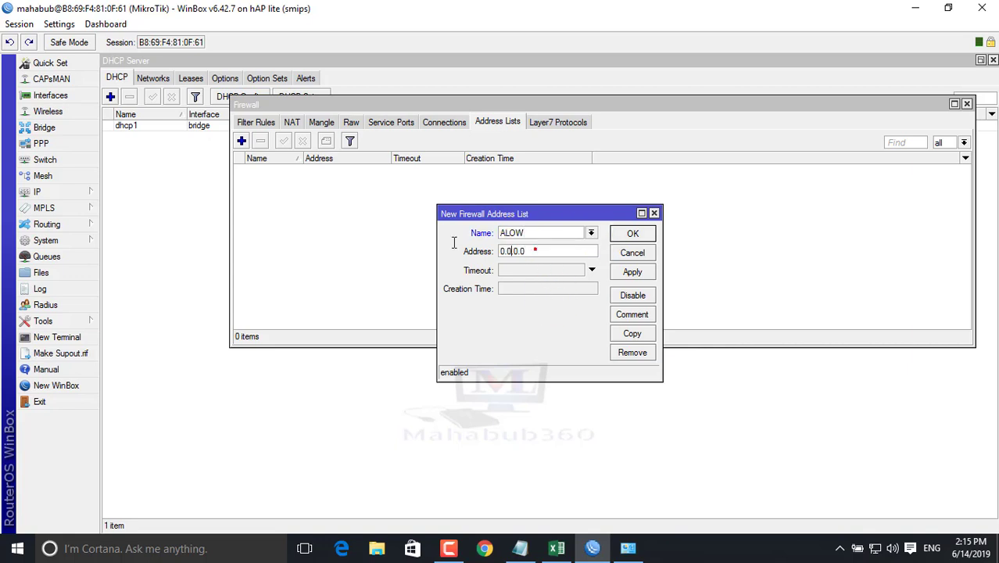
click(88, 193)
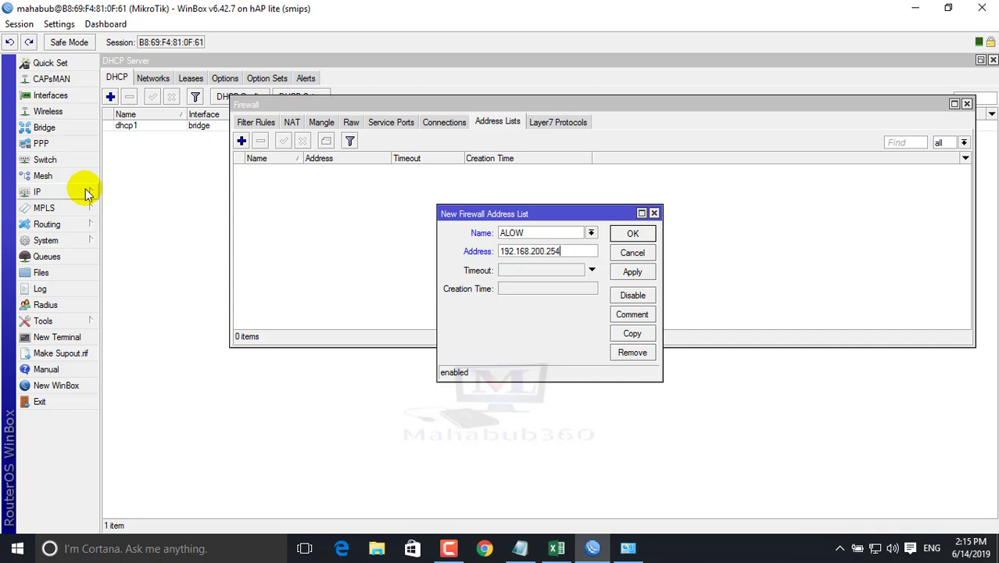
click(633, 271)
click(633, 235)
click(334, 169)
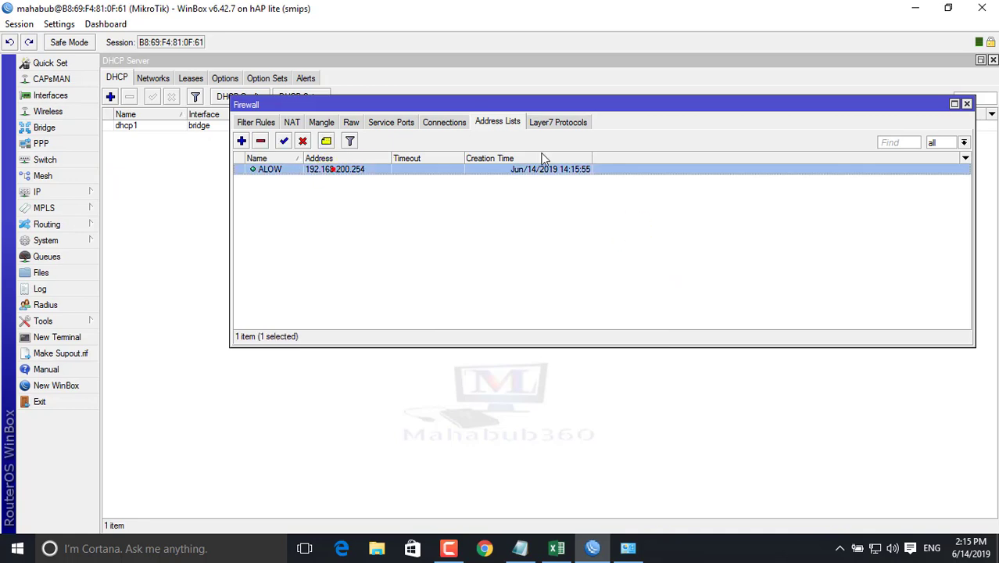
Start a new forward-chain filter rule with source address list ALOW and Layer7 protocol Block_Web.
click(256, 122)
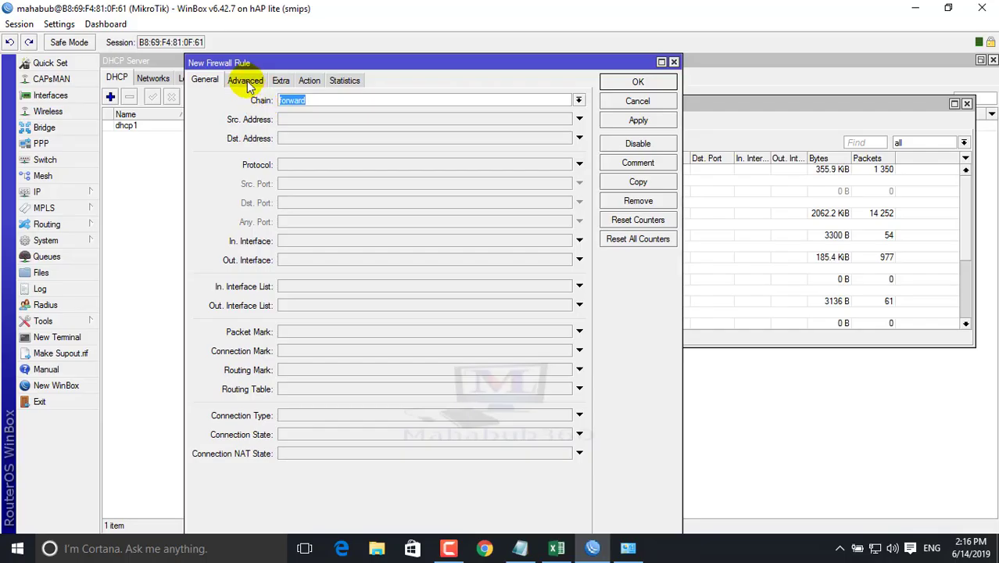
click(247, 80)
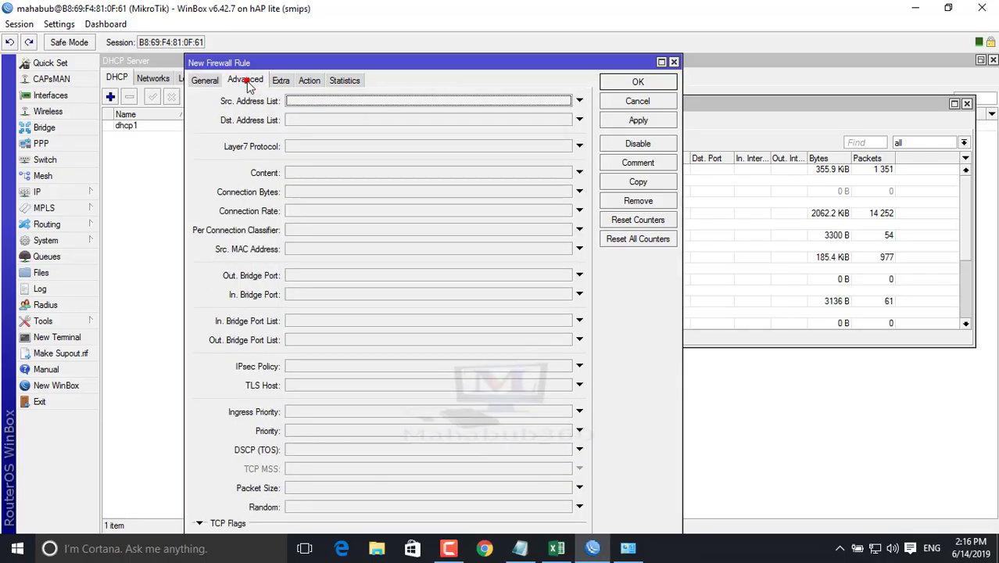
click(316, 100)
click(566, 102)
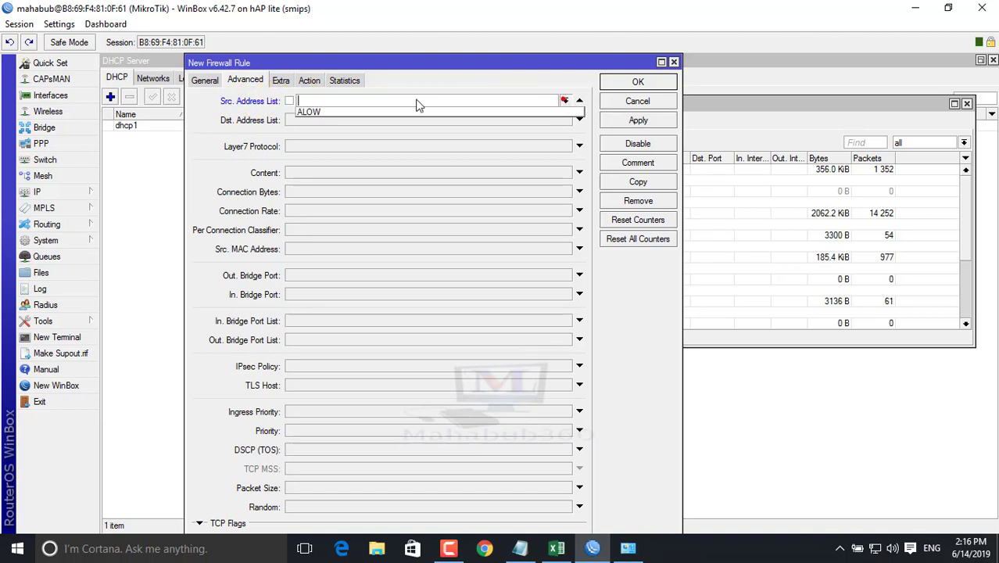
click(312, 114)
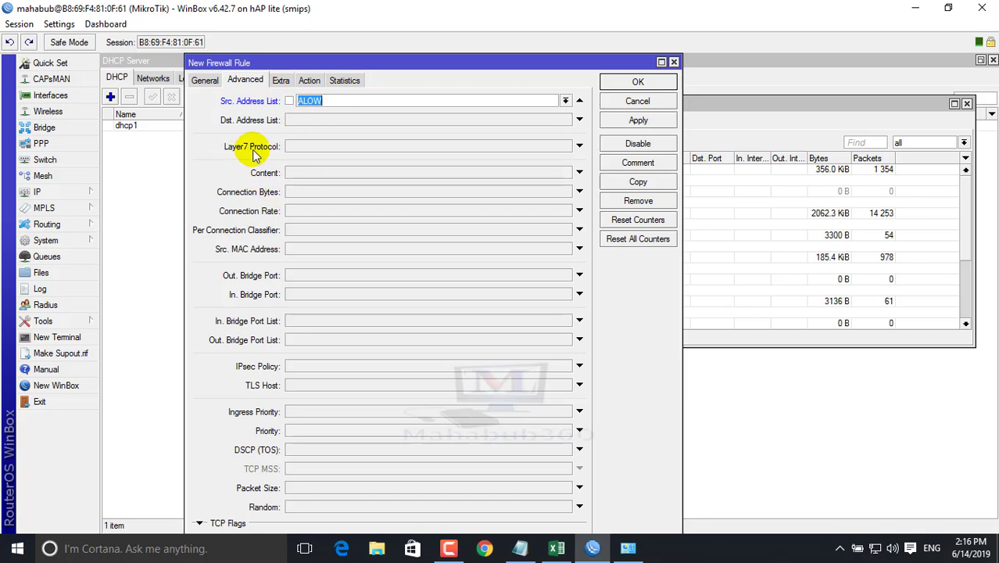
click(309, 148)
click(369, 147)
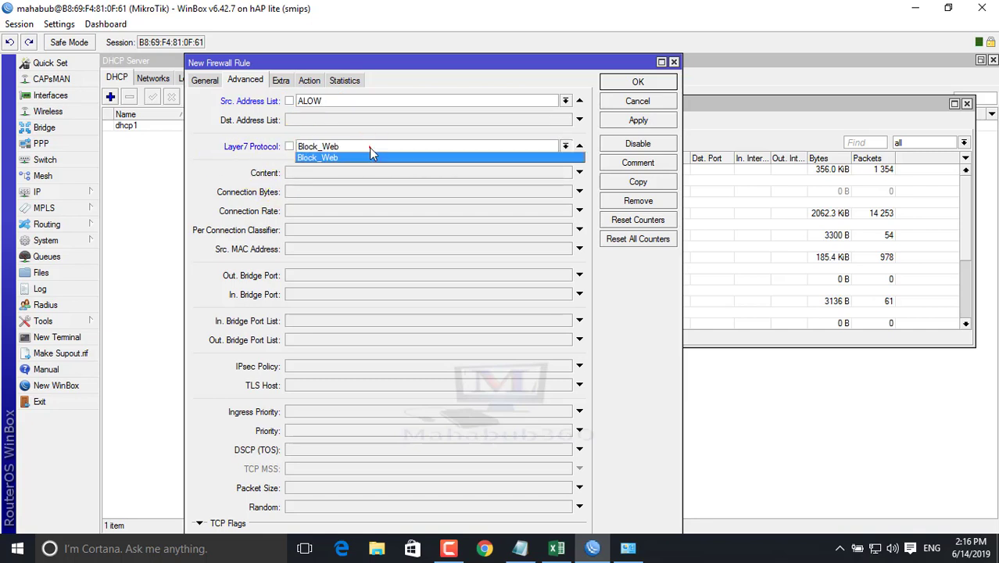
click(369, 147)
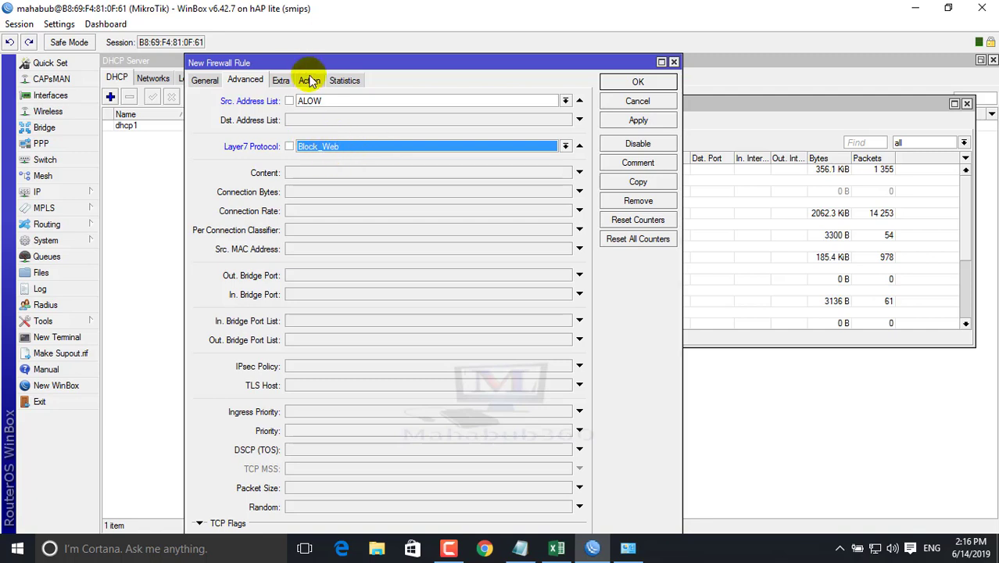
Keep the new rule's action as accept, and save the rule.
click(308, 79)
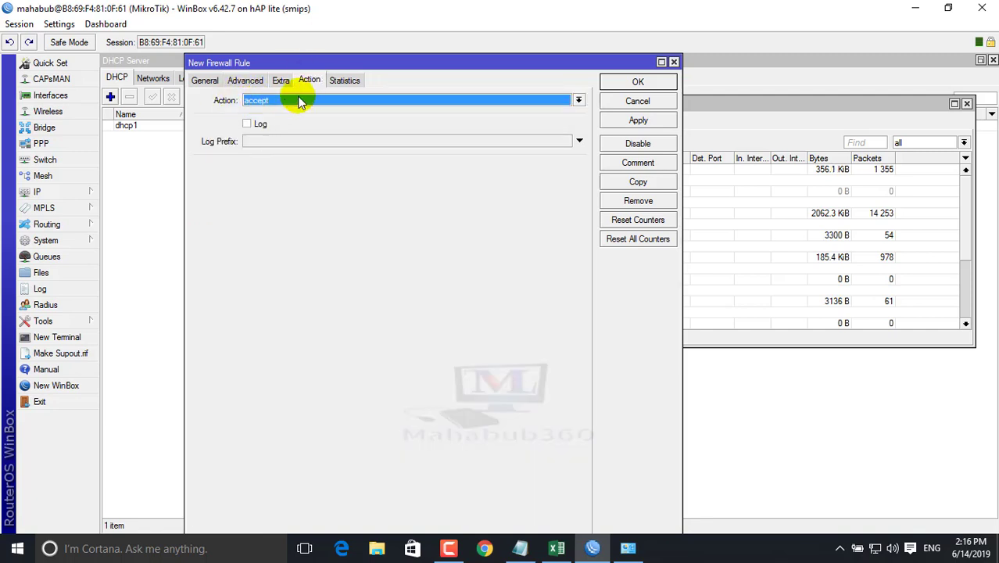
click(630, 118)
click(636, 83)
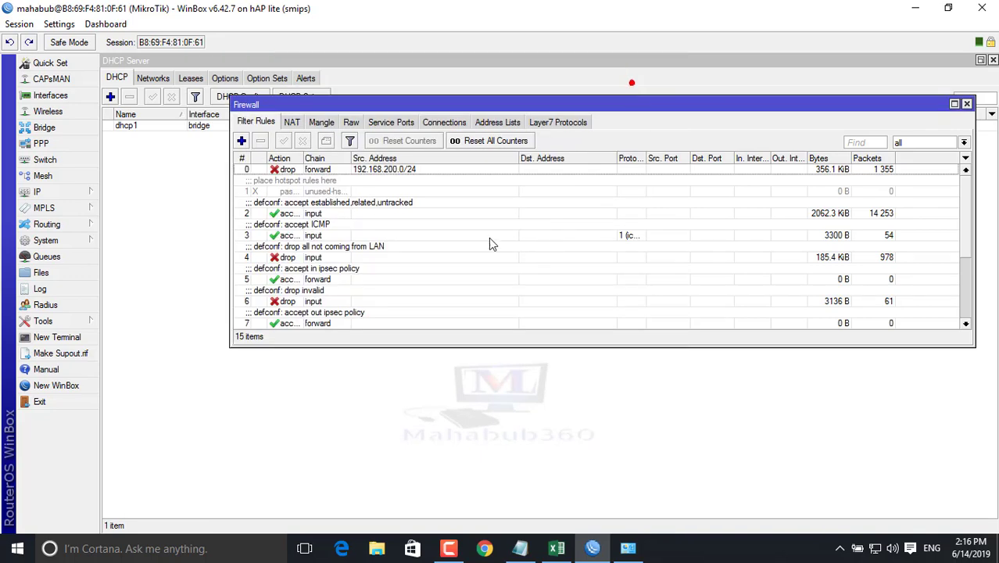
Move the new accept rule to the start of the filter rules, above the 192.168.200.0/24 drop rule.
click(466, 229)
scroll(456, 308, down, 4)
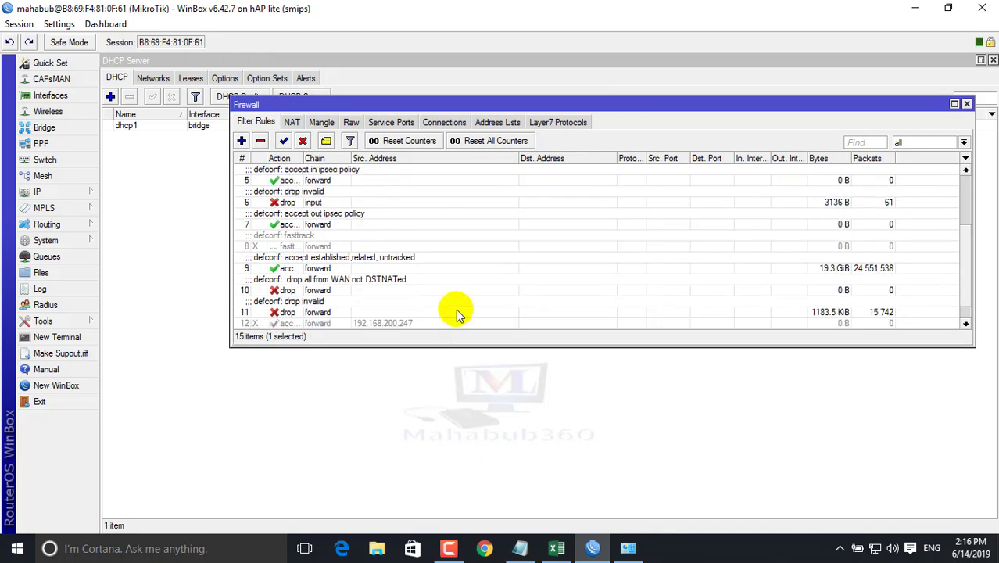
drag(327, 328, 340, 168)
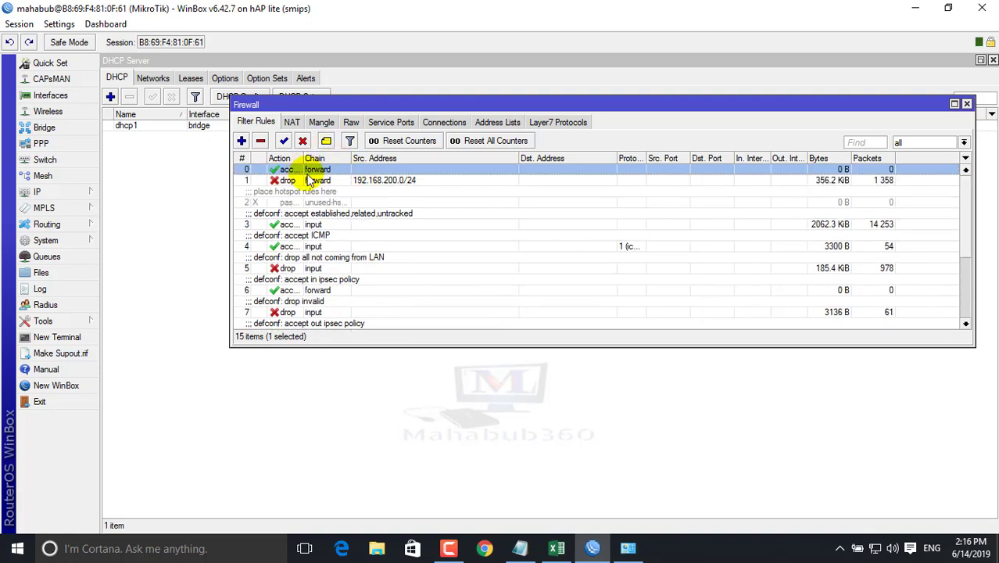
Switch to Chrome and load facebook.com to test access from the exempted computer.
click(485, 548)
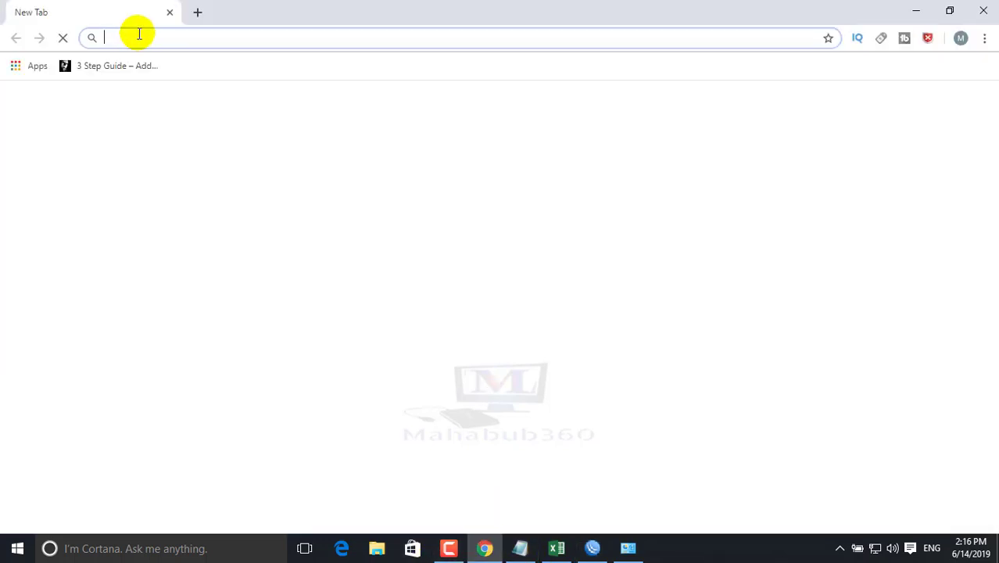
text(f)
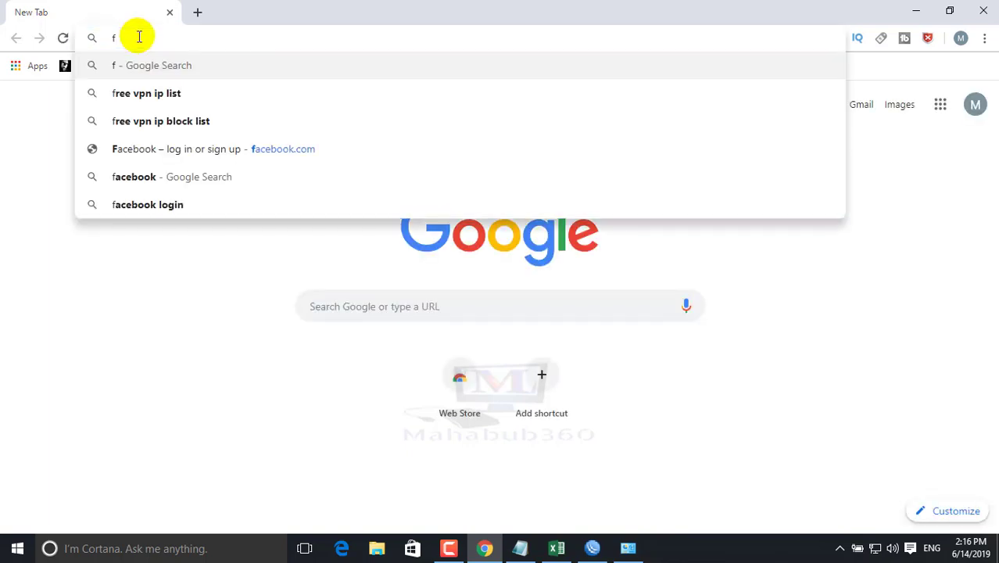
text(acebook)
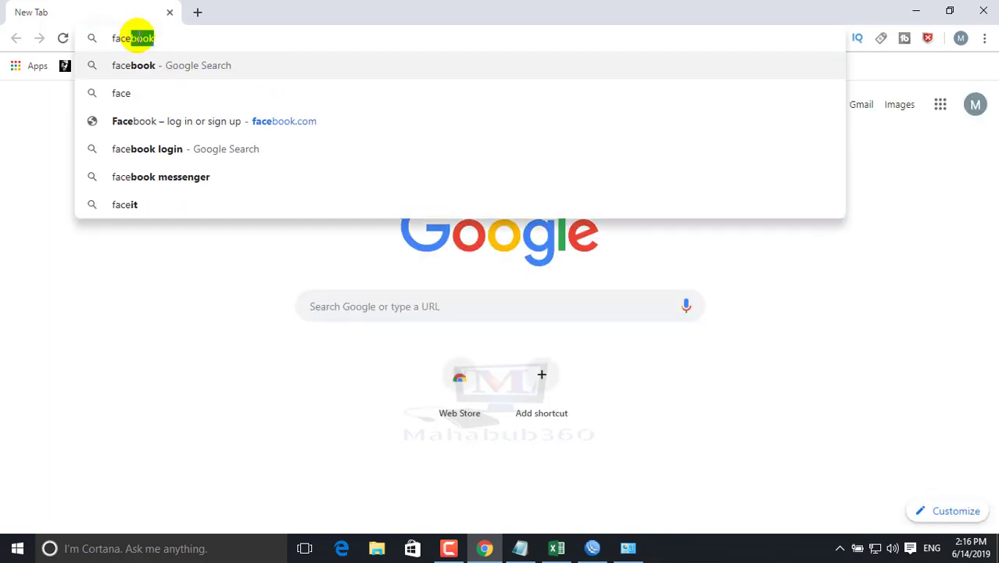
text(.com)
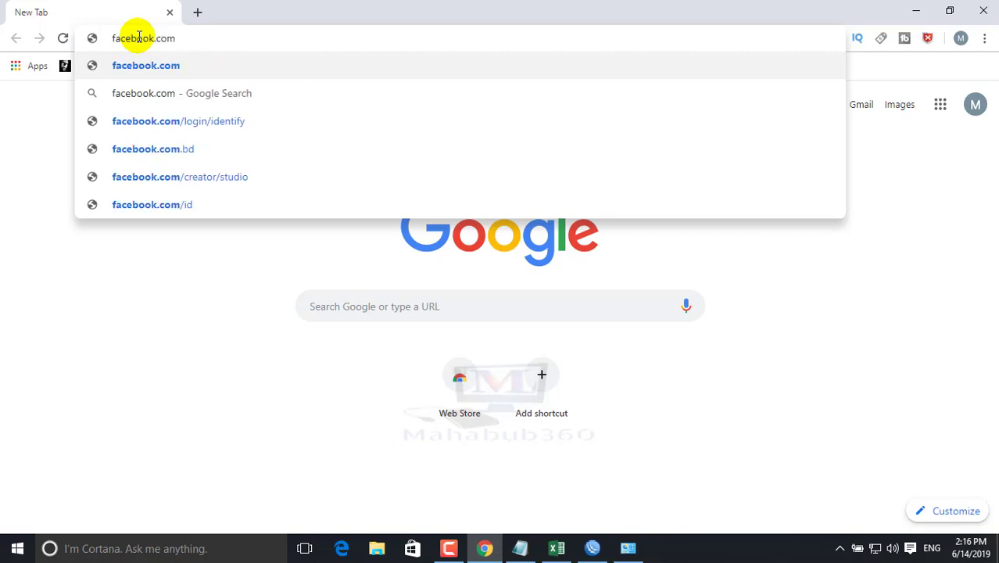
key(Return)
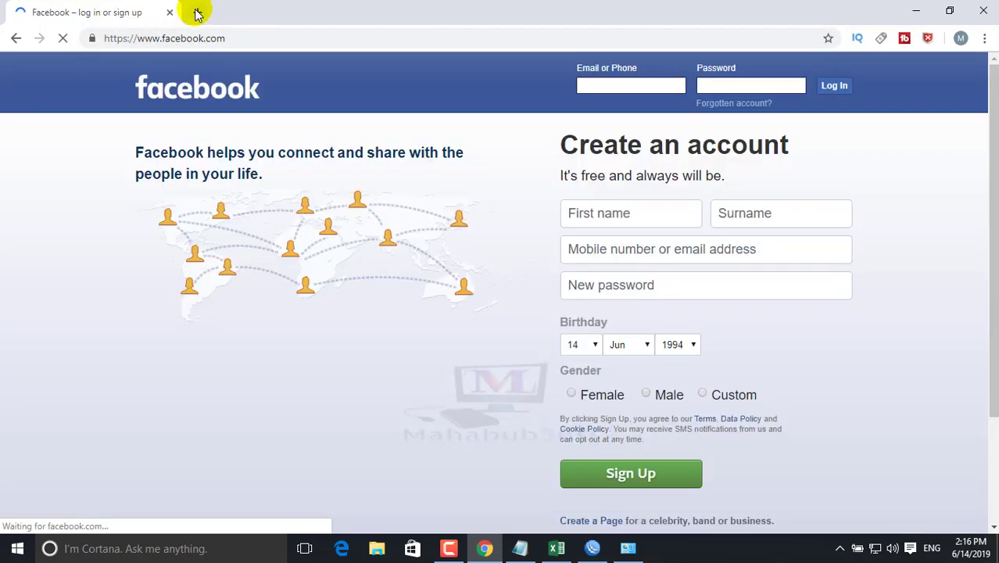
Search for youtube in a new tab, open the YouTube site in a separate tab, and close the search results tab.
click(197, 14)
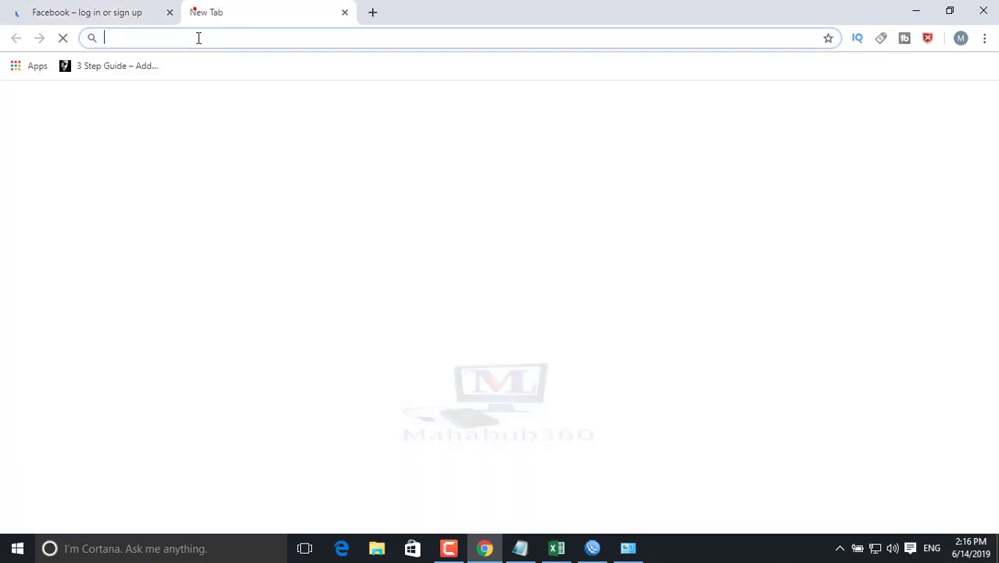
text(y)
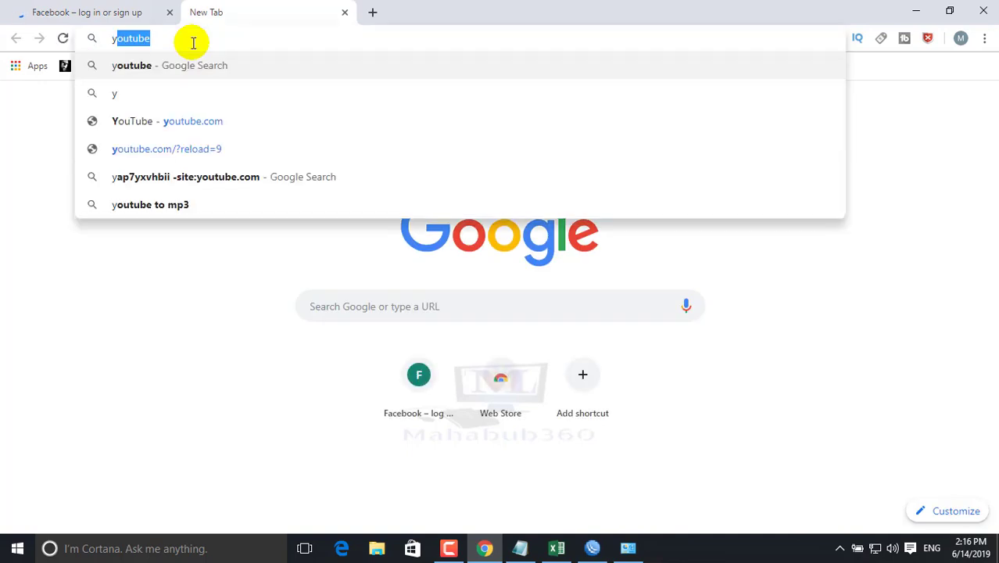
text(outube)
key(Return)
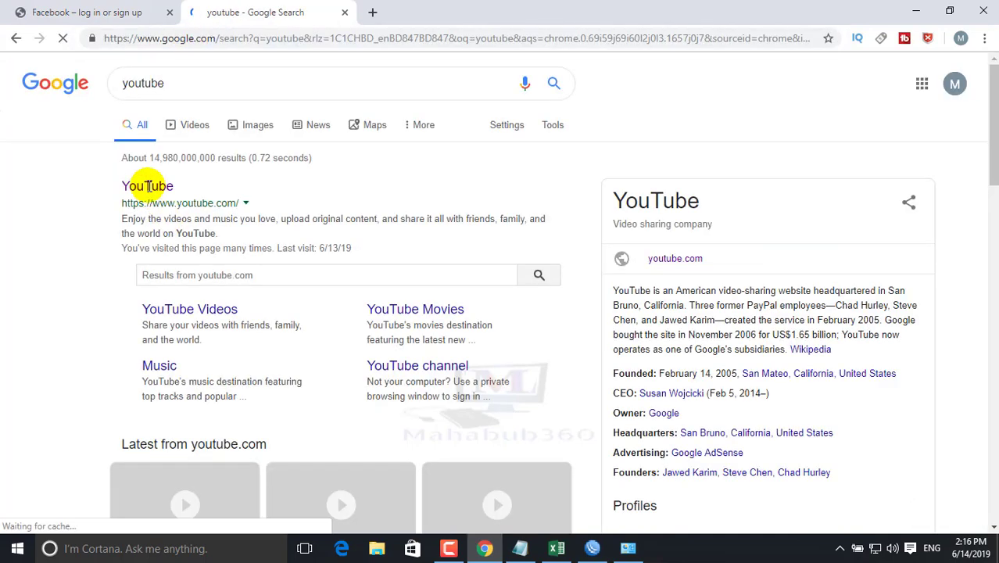
click(147, 186)
click(457, 14)
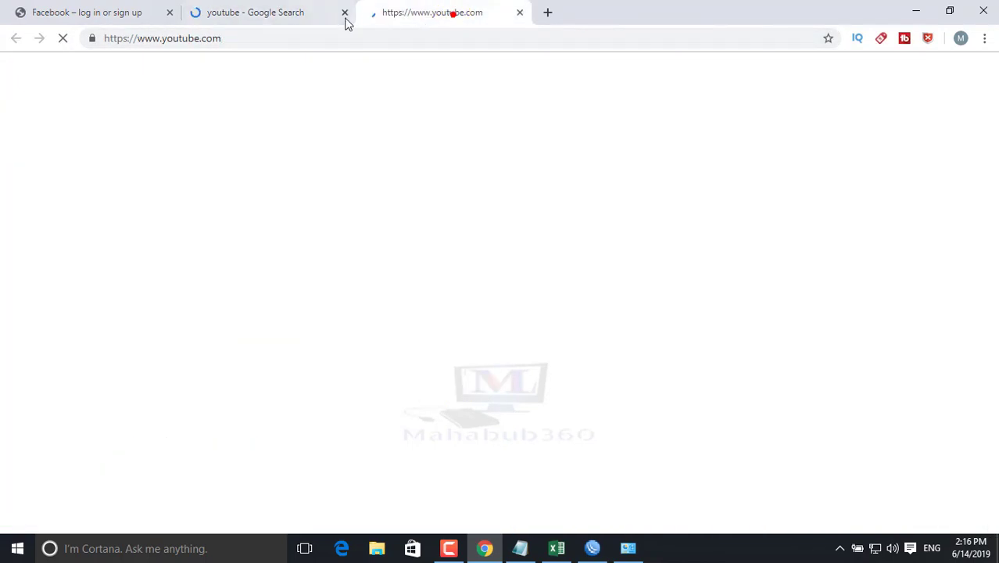
click(345, 13)
click(256, 37)
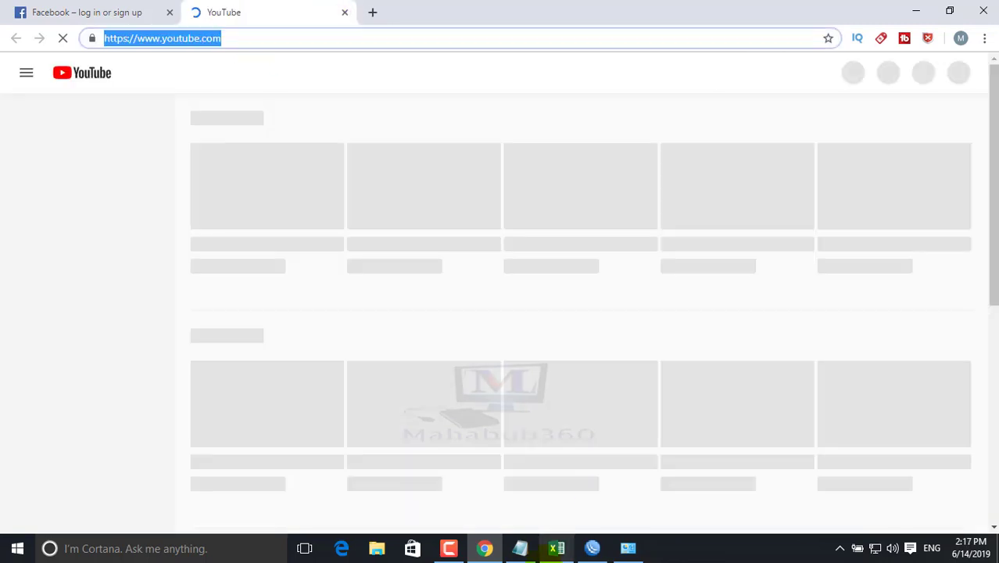
Switch to WinBox and review the general settings of the 192.168.200.0/24 drop rule without changing them.
click(592, 548)
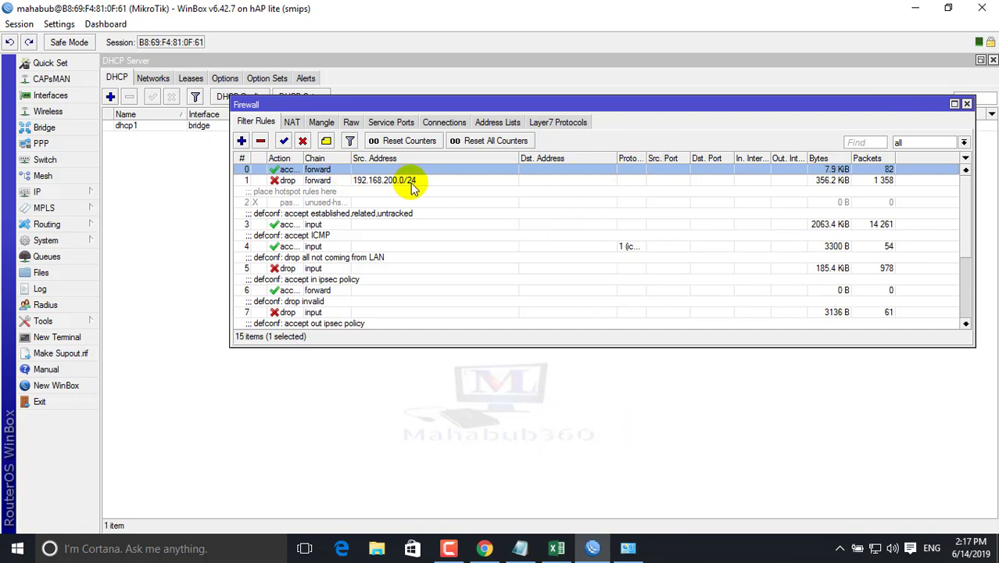
double_click(366, 182)
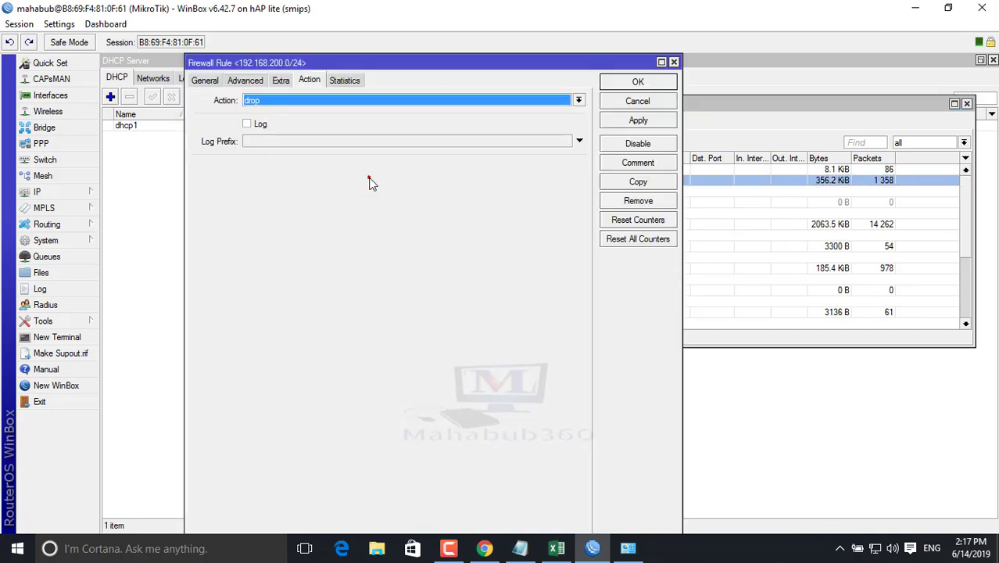
click(201, 80)
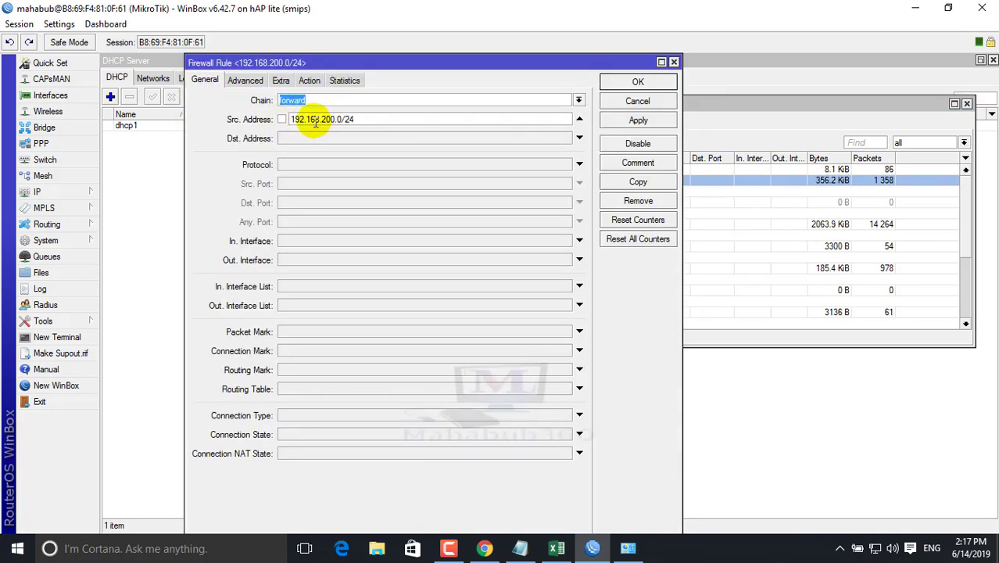
click(640, 101)
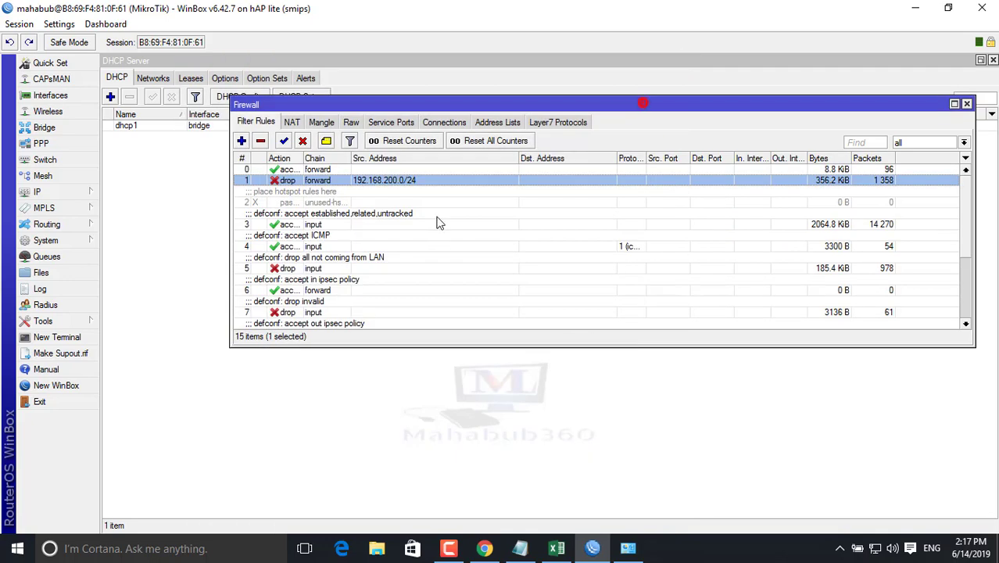
Review the first accept rule and the ALOW address list entry, and return to the filter rules.
click(323, 170)
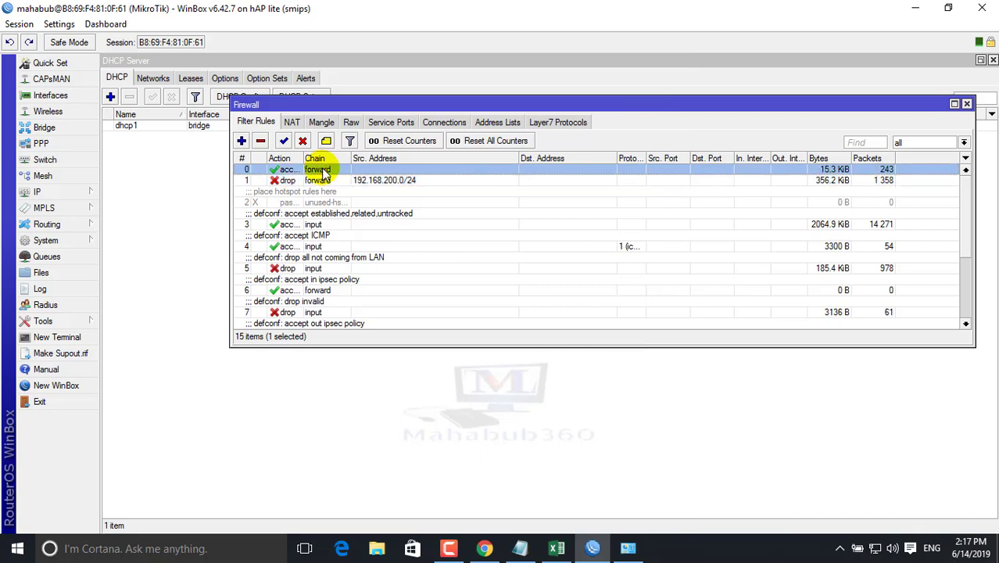
double_click(323, 173)
click(601, 82)
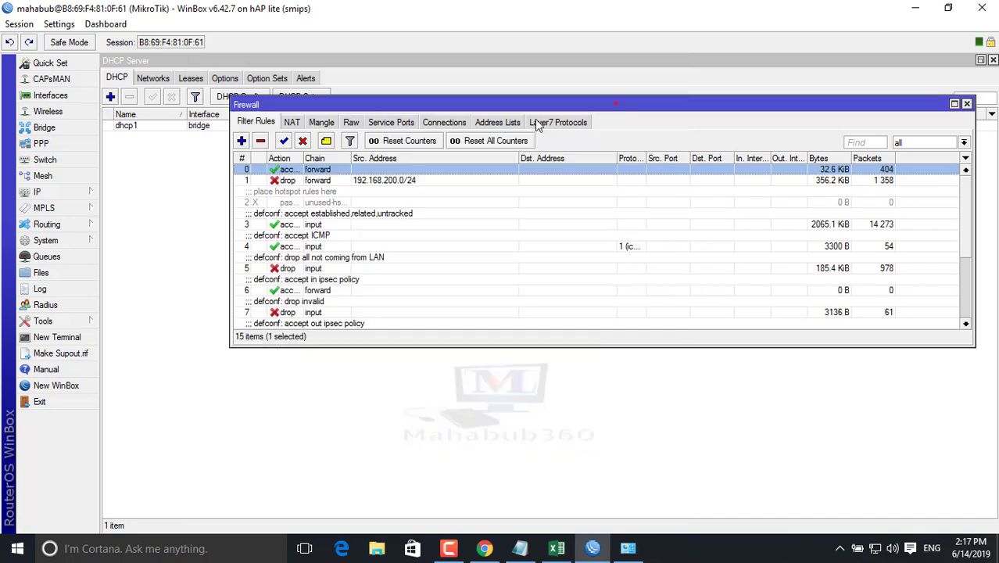
click(496, 123)
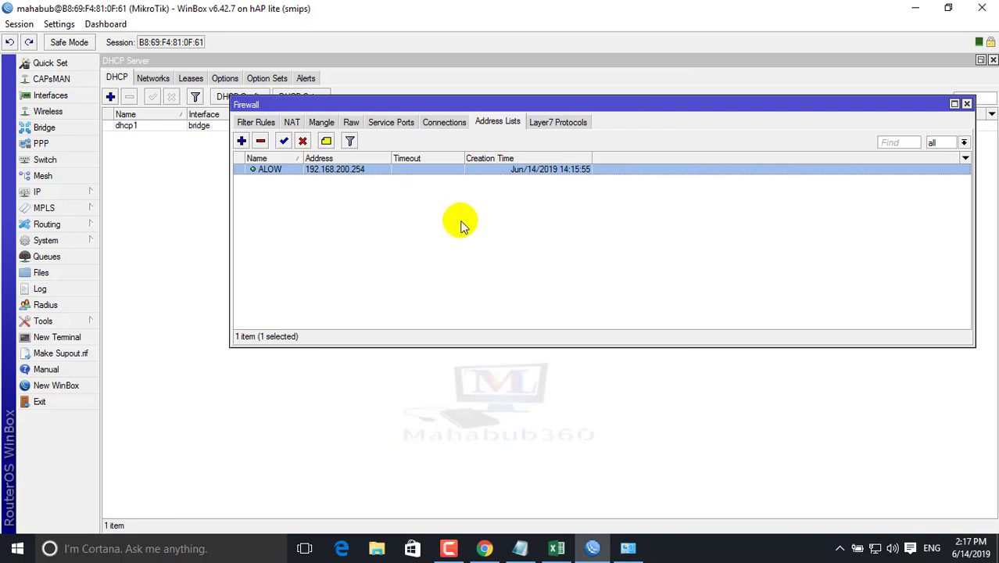
click(247, 121)
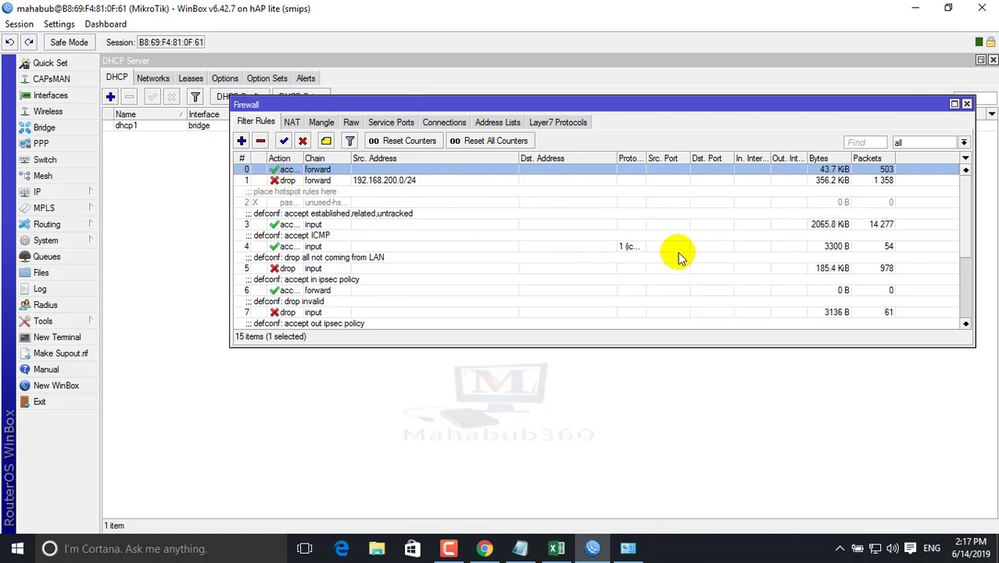
Return to Chrome, dismiss YouTube's notification request, and view the loaded Facebook page.
click(916, 8)
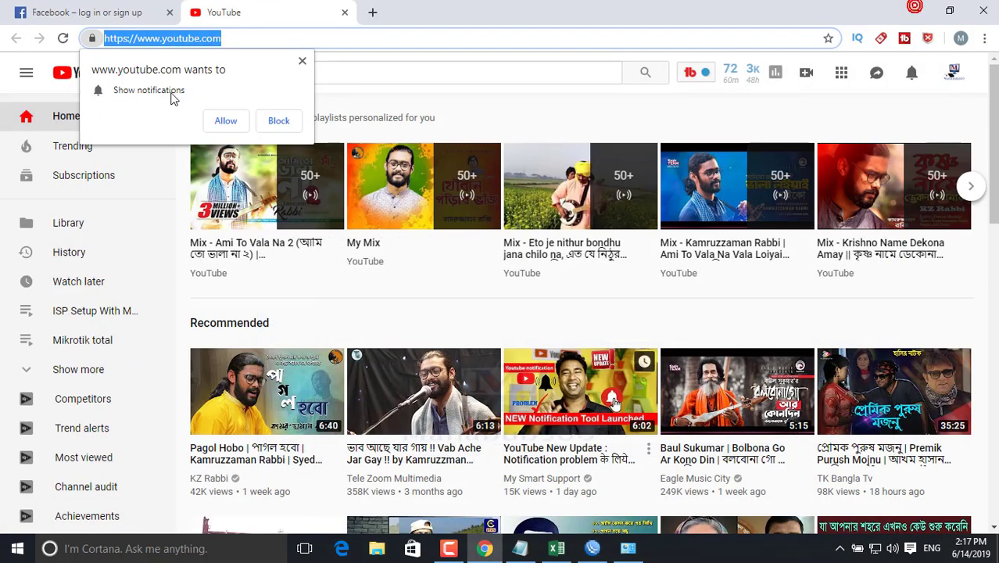
click(297, 63)
click(78, 11)
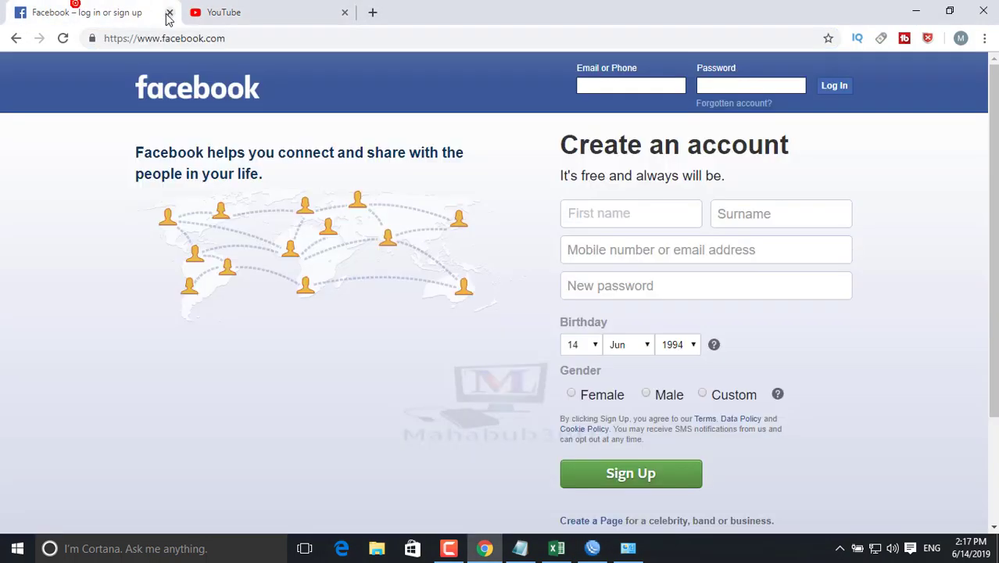
Close the Facebook and YouTube tabs and the Network and Sharing Center window.
click(168, 12)
click(169, 13)
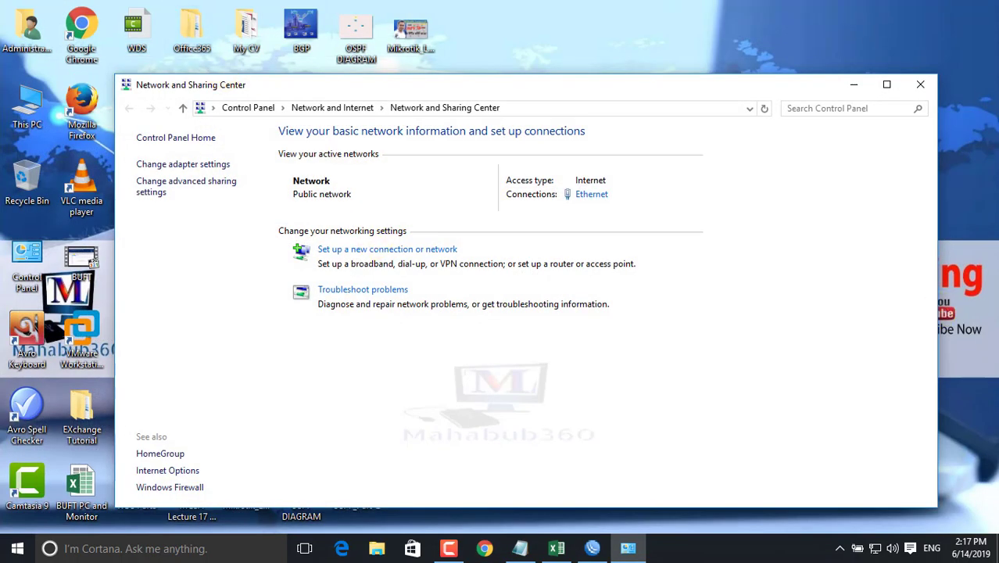
click(920, 85)
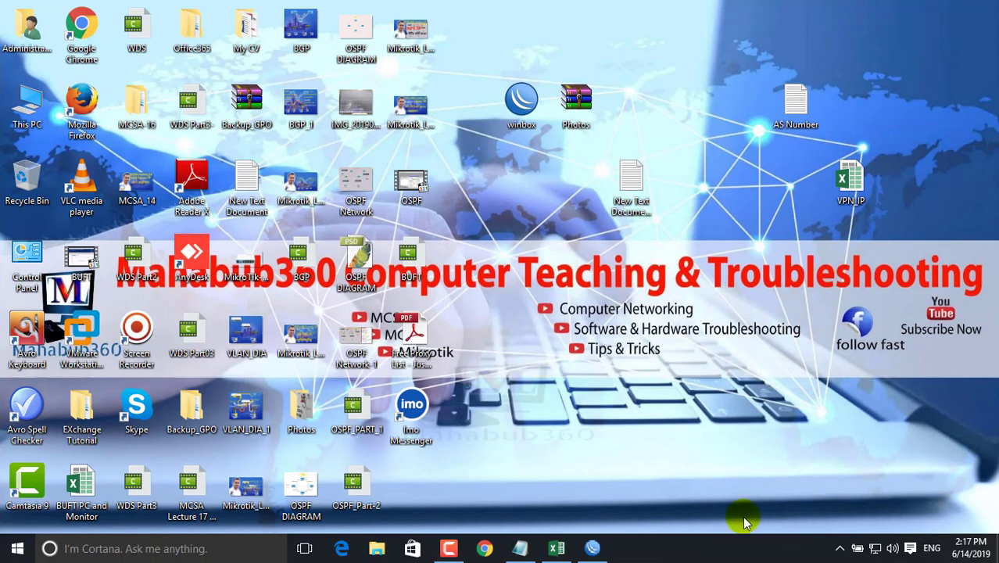
mouse_move(448, 552)
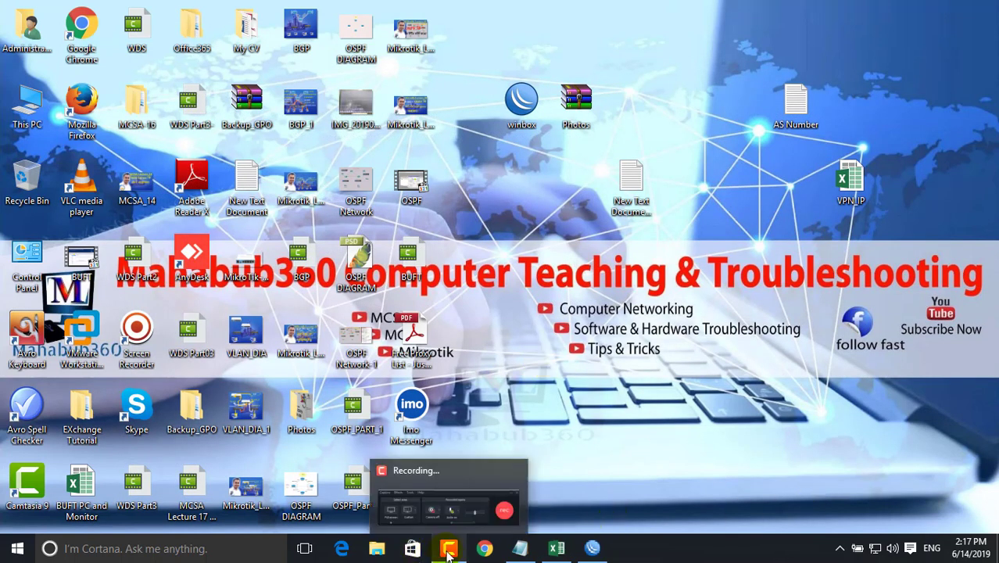
click(440, 472)
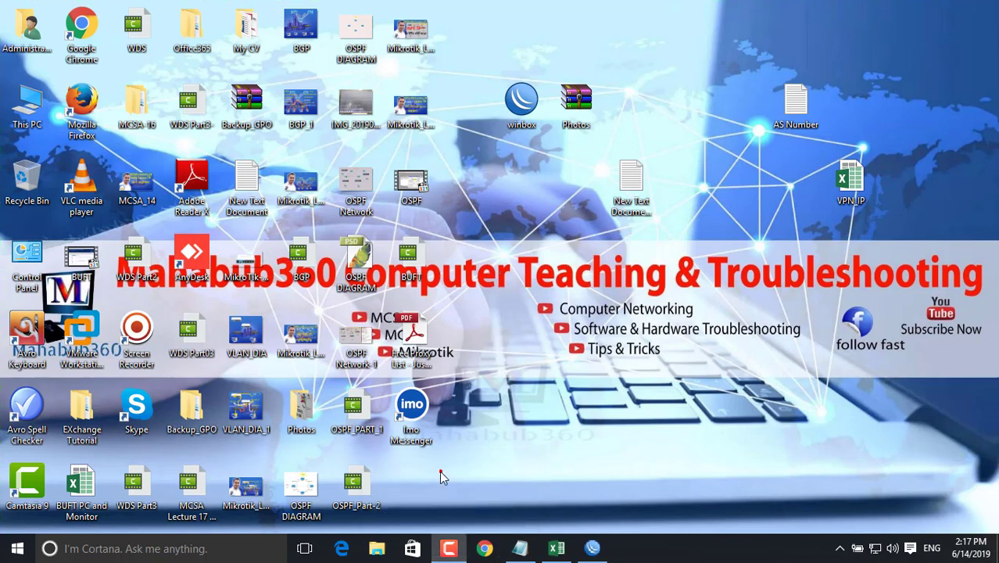